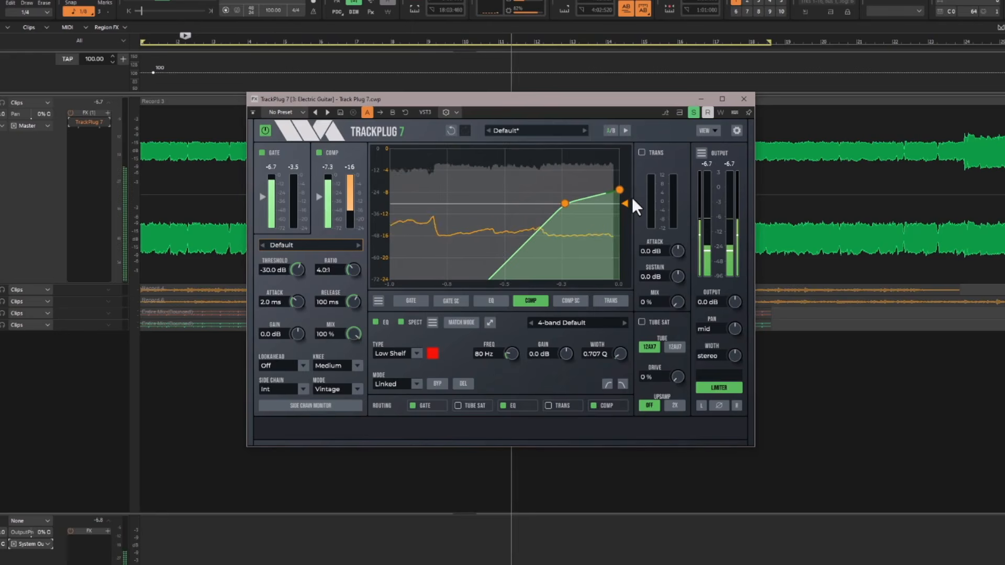
Raise the compressor threshold on the Electric Guitar track.
{"action": "left_click_drag", "start_coordinate": [626, 202], "coordinate": [627, 181]}
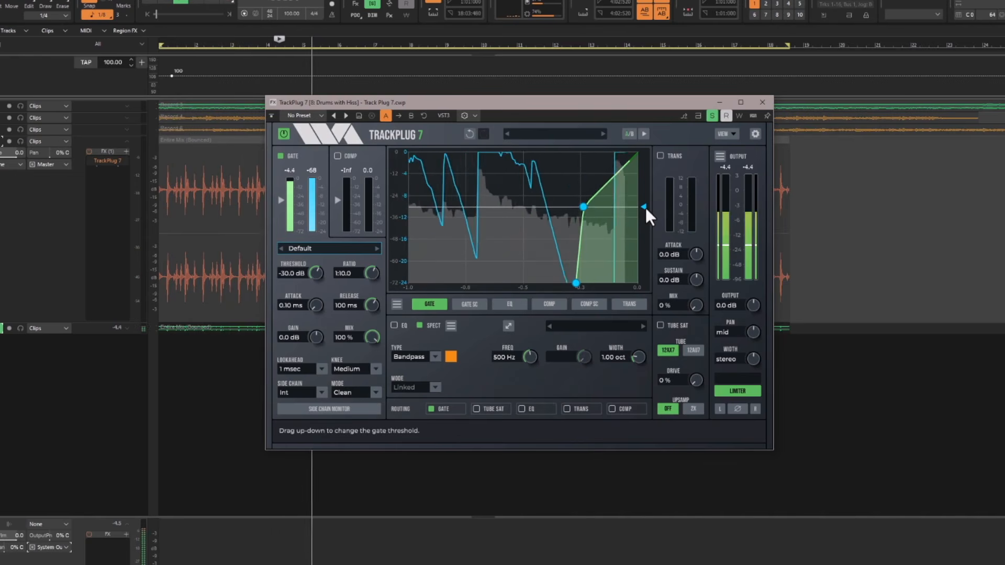
Set the gate threshold on the Drums with Hiss track to -31.1 dB and adjust the gate's ratio.
{"action": "mouse_move", "coordinate": [645, 208]}
{"action": "left_mouse_down"}
{"action": "mouse_move", "coordinate": [648, 225]}
{"action": "mouse_move", "coordinate": [640, 208]}
{"action": "left_mouse_up"}
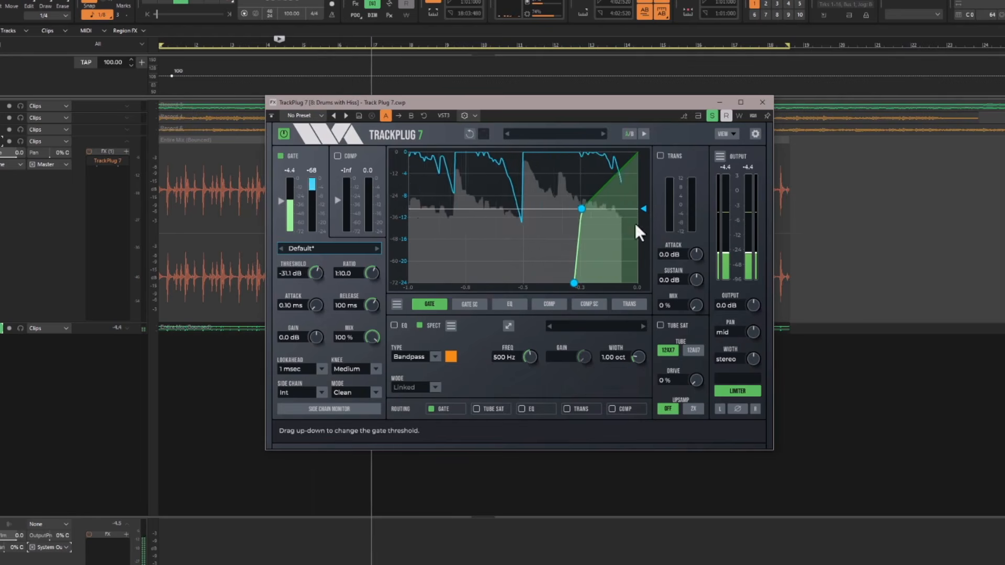
{"action": "mouse_move", "coordinate": [573, 281]}
{"action": "left_mouse_down"}
{"action": "mouse_move", "coordinate": [538, 281]}
{"action": "mouse_move", "coordinate": [558, 279]}
{"action": "left_mouse_up"}
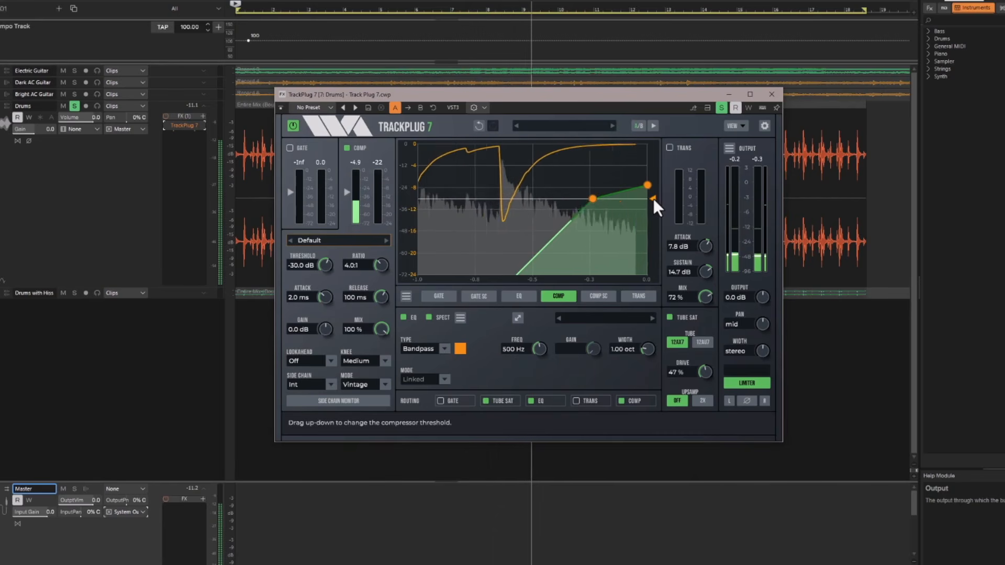
Set the Drums track's compressor to a 1.5:1 ratio and a threshold of about -24.1 dB.
{"action": "left_click_drag", "start_coordinate": [653, 199], "coordinate": [647, 160]}
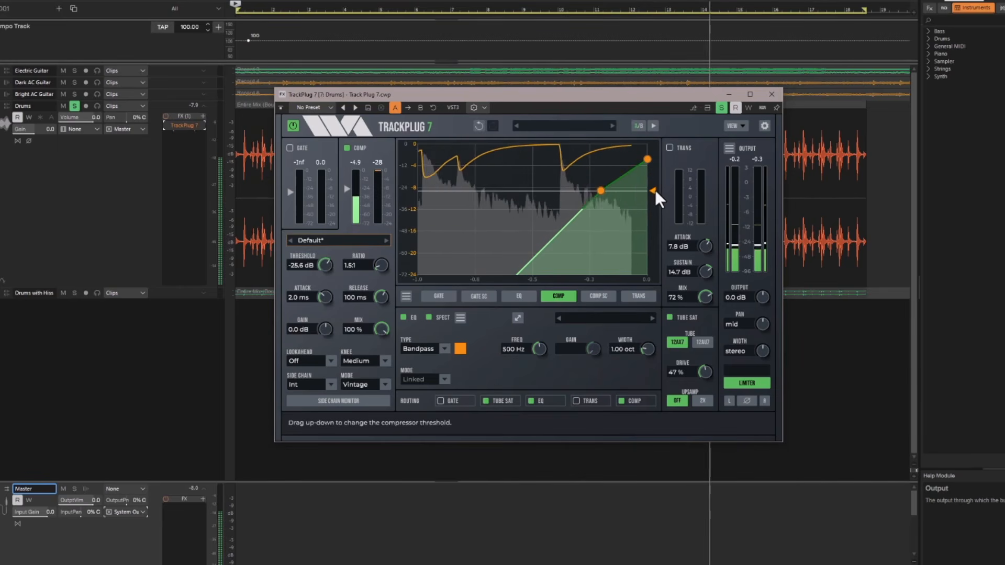
{"action": "left_click_drag", "start_coordinate": [654, 192], "coordinate": [654, 186]}
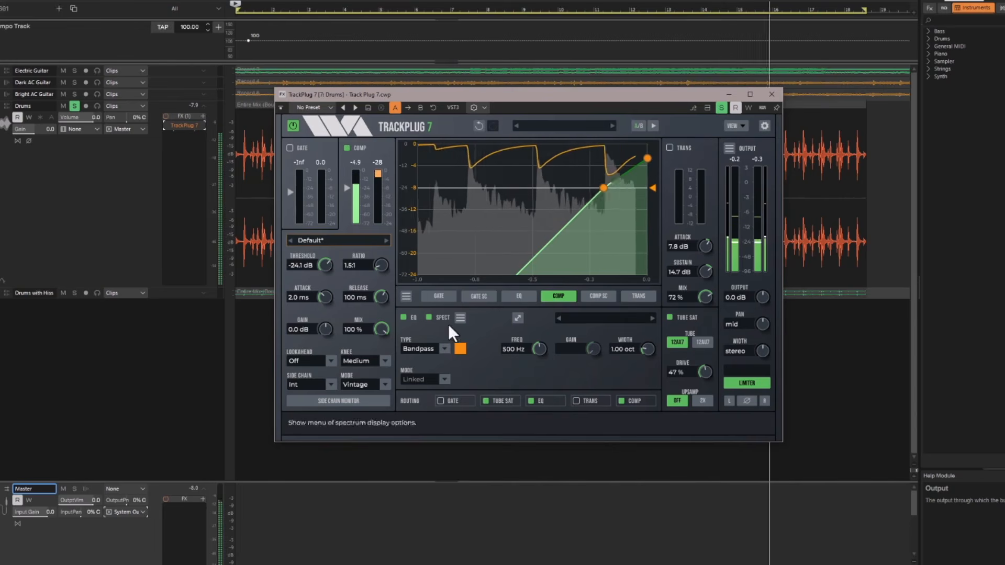
Set the compressor's side-chain source to Int EQ and tune its side-chain bandpass filter to about 96 Hz.
{"action": "left_click", "coordinate": [328, 386]}
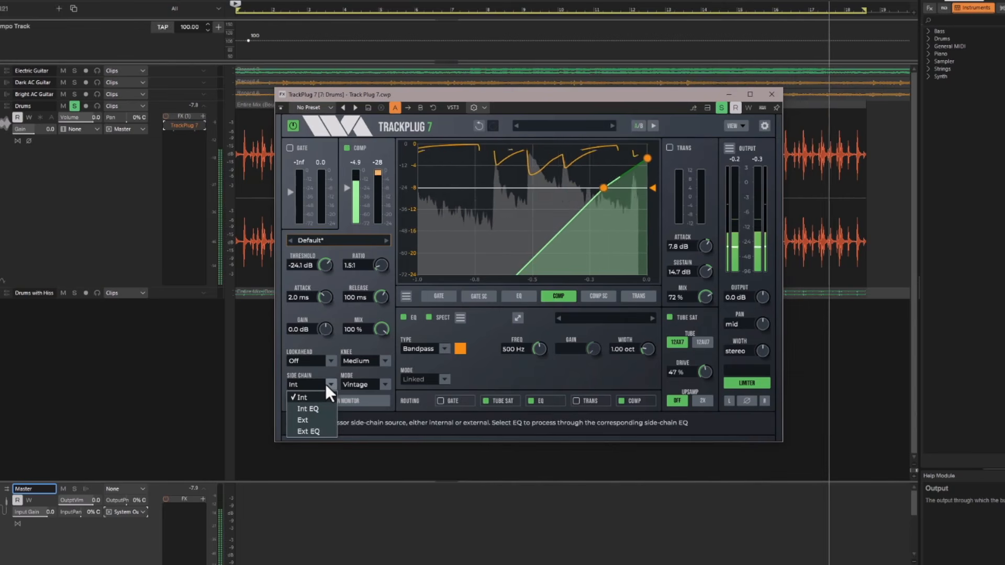
{"action": "left_click", "coordinate": [316, 409]}
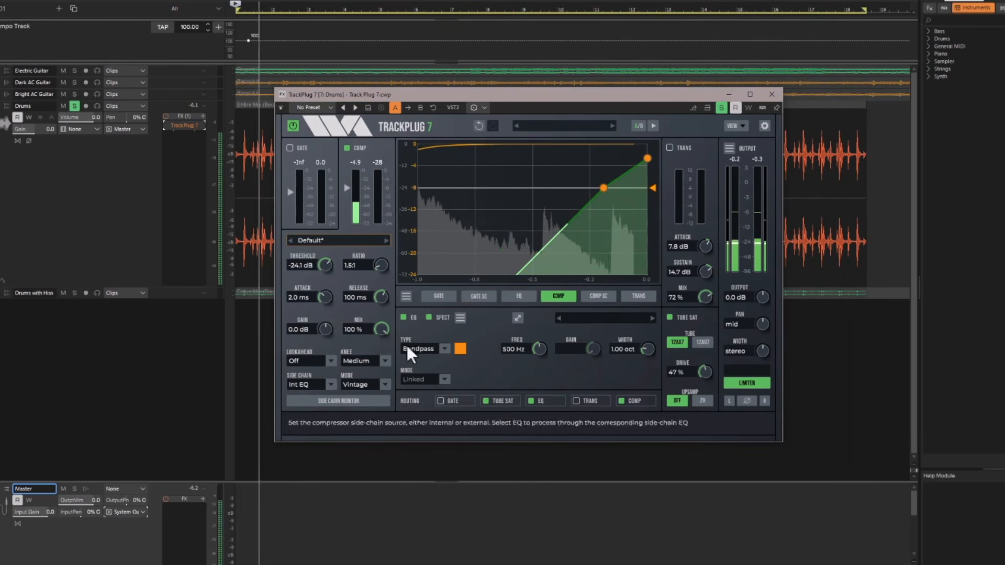
{"action": "left_click", "coordinate": [595, 296]}
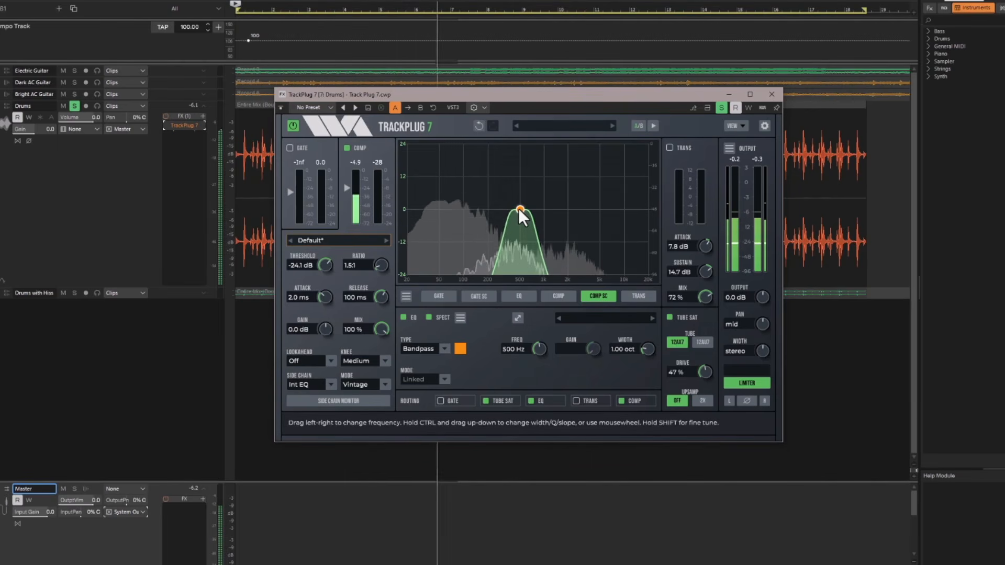
{"action": "left_click_drag", "start_coordinate": [518, 208], "coordinate": [462, 211]}
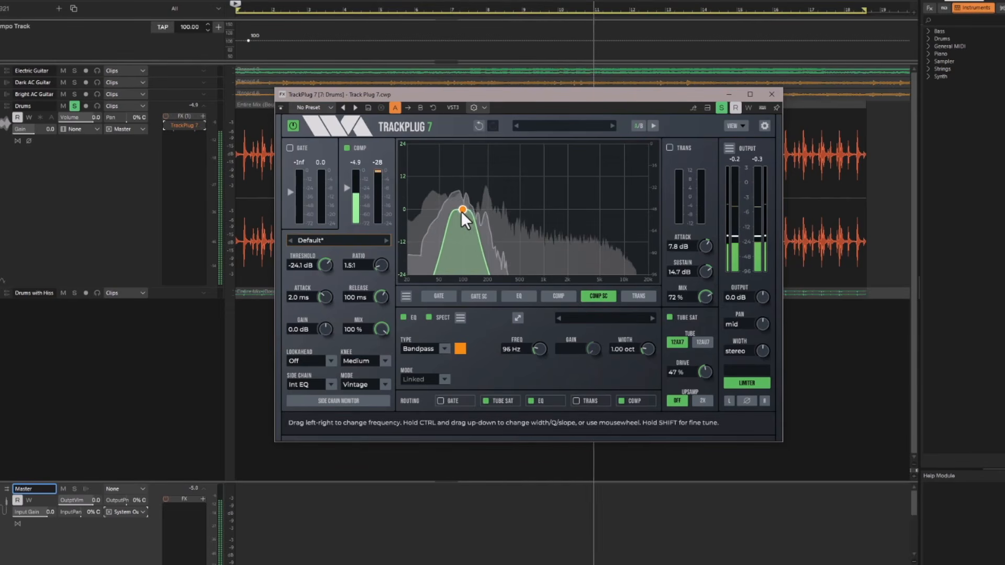
Lower the drum compressor's threshold slightly on the compressor graph.
{"action": "left_click", "coordinate": [567, 294]}
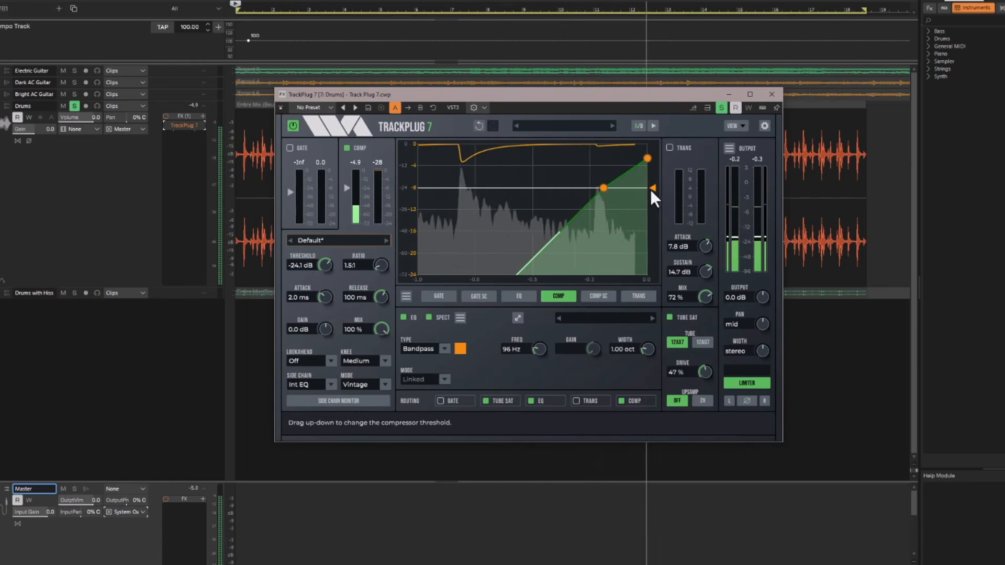
{"action": "left_click_drag", "start_coordinate": [654, 189], "coordinate": [654, 195]}
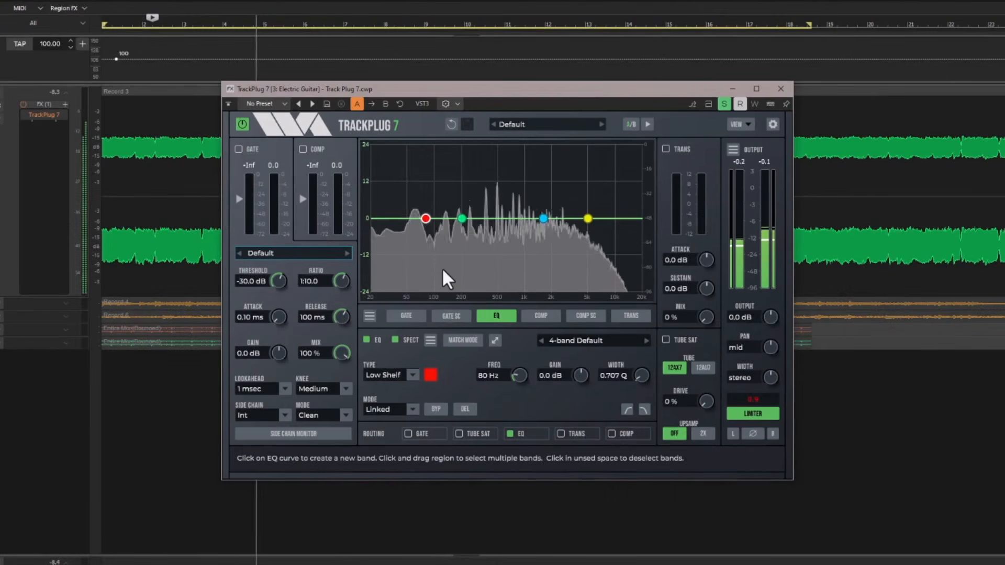
Look through the EQ band types on the Electric Guitar track and switch the highpass and lowpass filter bands on and off.
{"action": "left_click", "coordinate": [413, 376]}
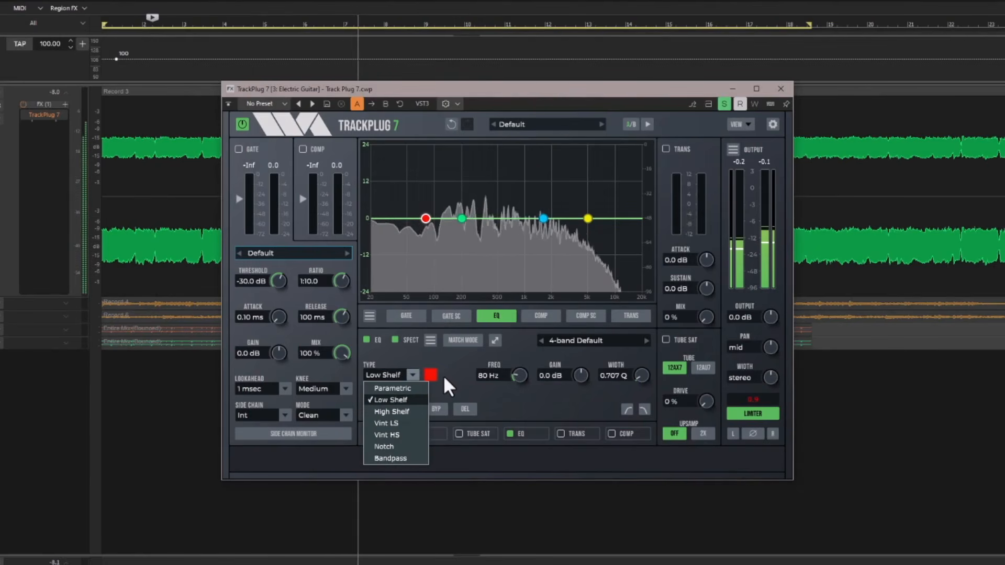
{"action": "left_click", "coordinate": [463, 378]}
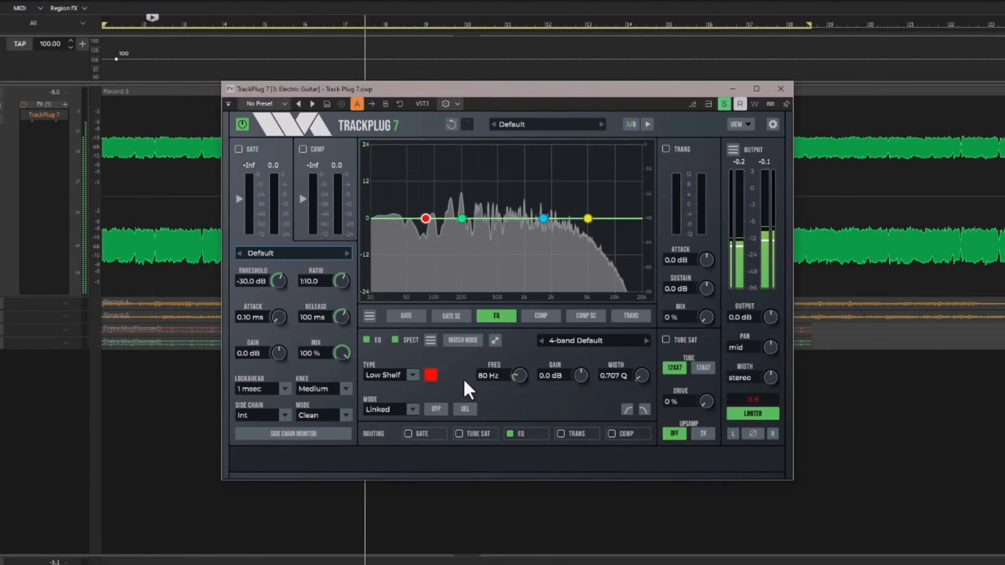
{"action": "left_click", "coordinate": [622, 408]}
{"action": "left_click", "coordinate": [622, 408]}
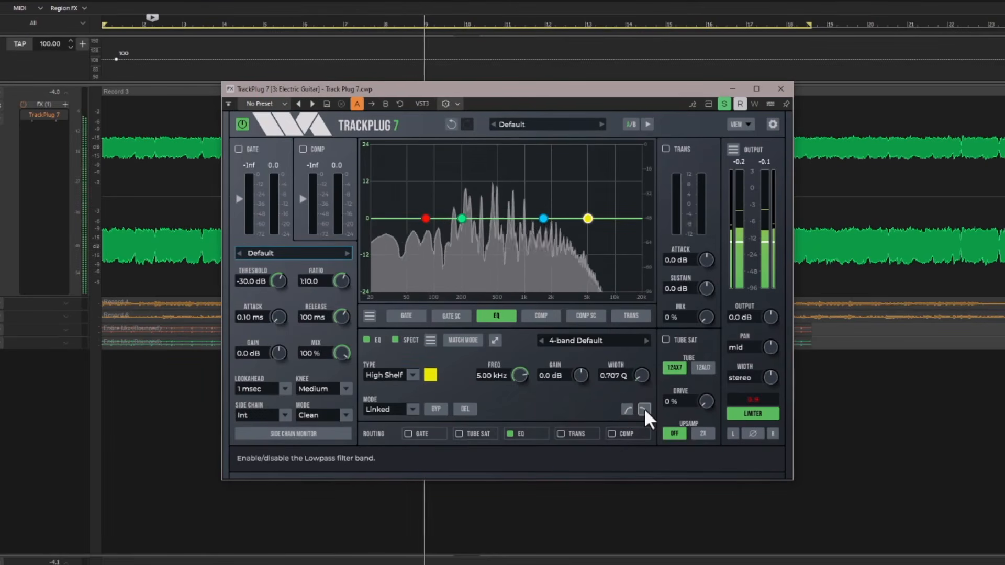
{"action": "left_click", "coordinate": [644, 409]}
{"action": "left_click", "coordinate": [644, 408]}
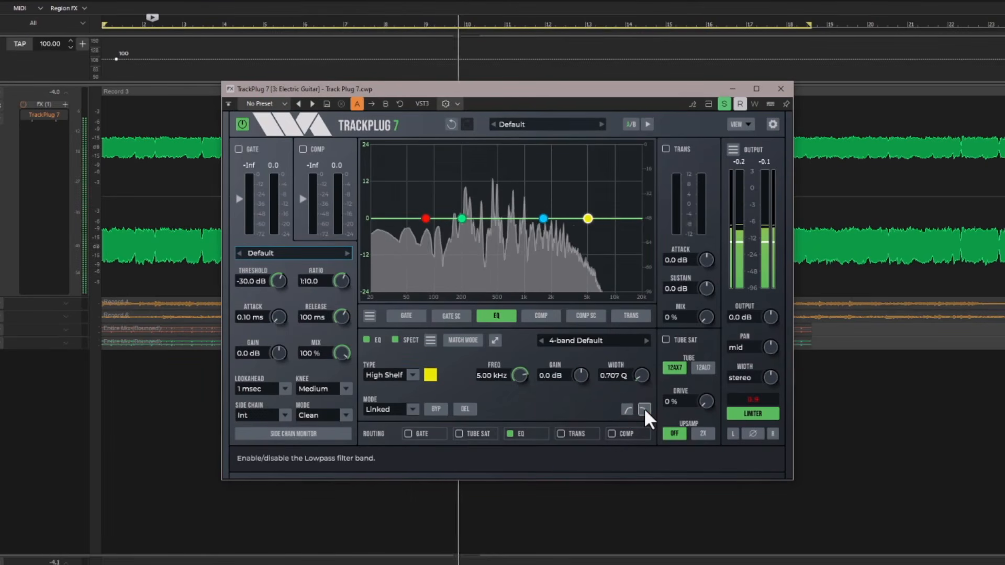
Look through the EQ band's stereo linkage modes and switch the spectrum display off and back on.
{"action": "left_click", "coordinate": [418, 410]}
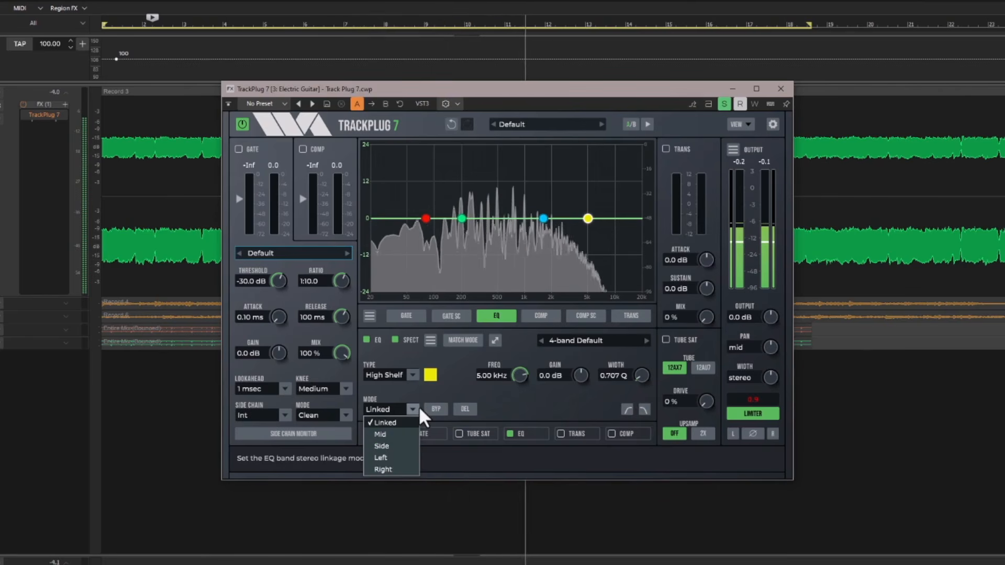
{"action": "left_click", "coordinate": [455, 368]}
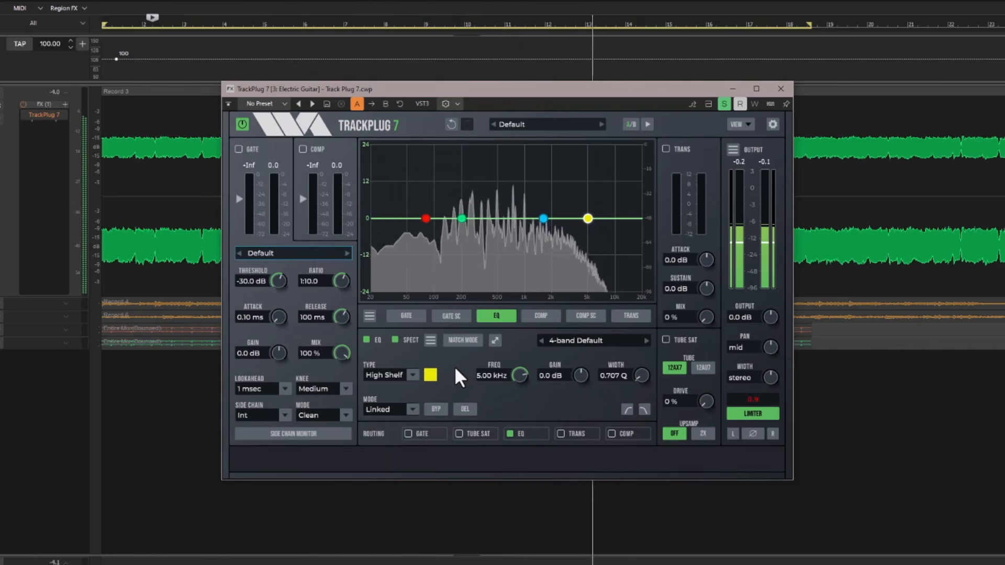
{"action": "left_click", "coordinate": [395, 340]}
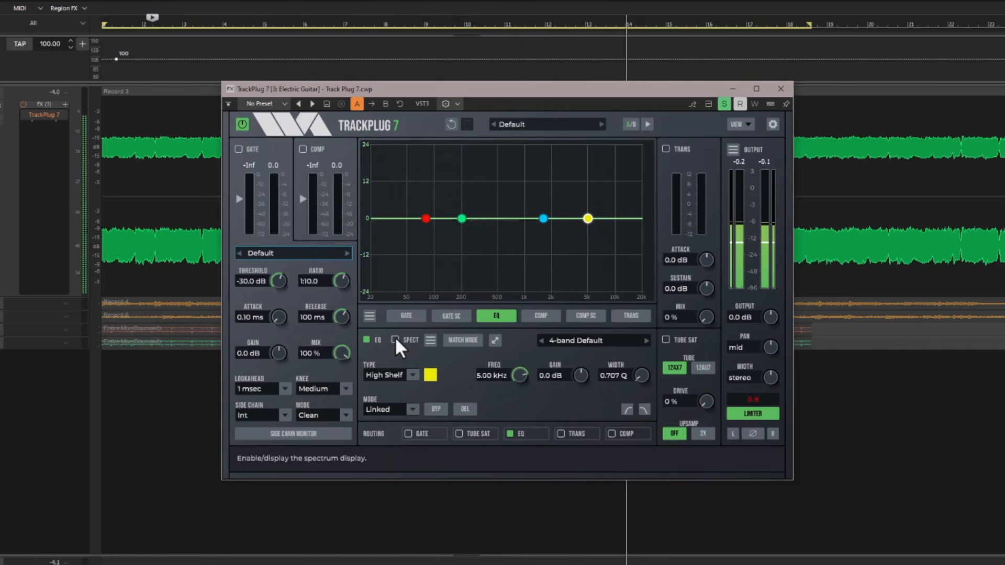
{"action": "left_click", "coordinate": [395, 340]}
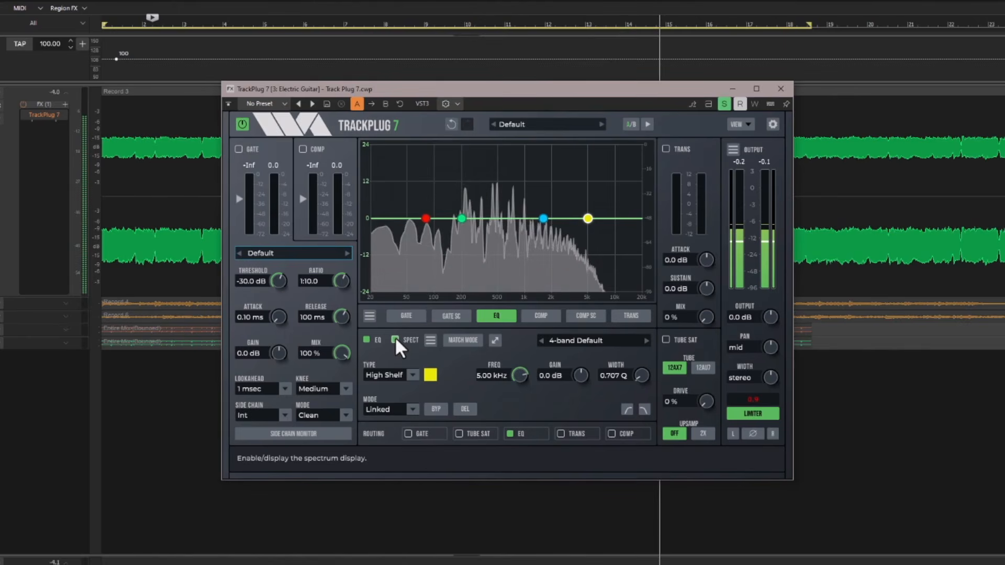
Shape the green parametric EQ band into a boost of about 4.1 dB at 316 Hz with a 1.47 octave width.
{"action": "left_click", "coordinate": [460, 218]}
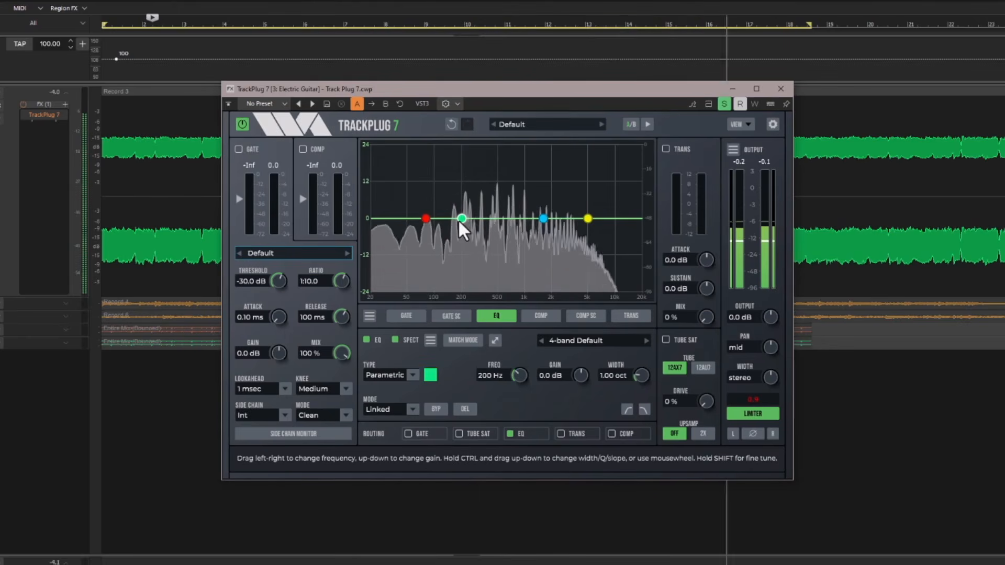
{"action": "left_click_drag", "start_coordinate": [458, 222], "coordinate": [497, 193]}
{"action": "scroll", "coordinate": [497, 194], "scroll_direction": "up", "scroll_amount": 5}
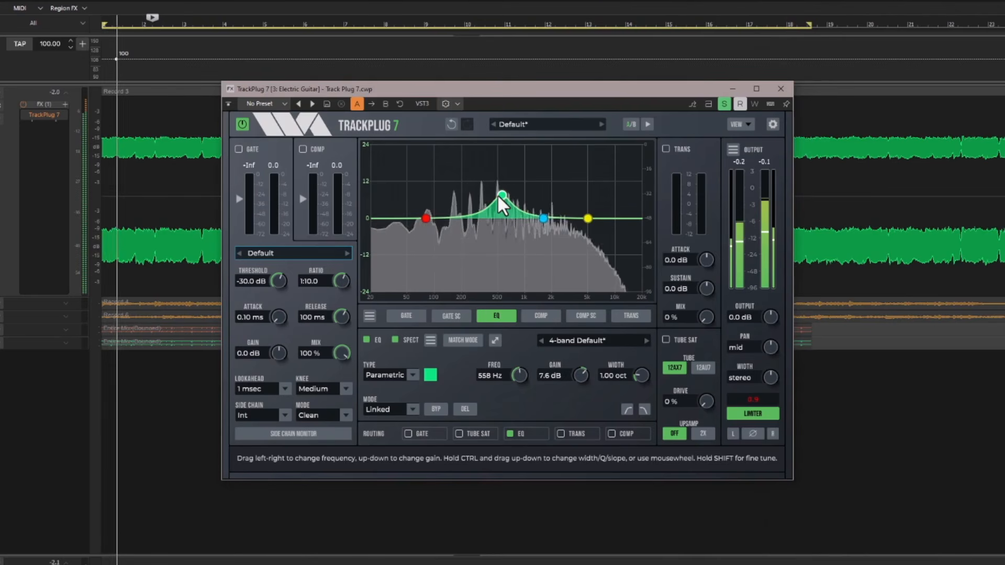
{"action": "scroll", "coordinate": [501, 201], "scroll_direction": "down", "scroll_amount": 8}
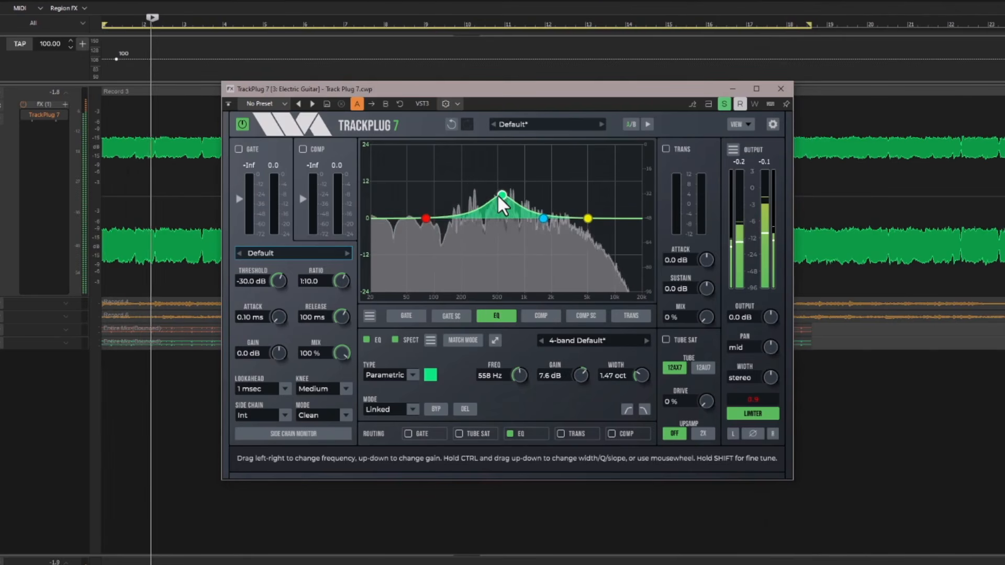
{"action": "left_click_drag", "start_coordinate": [499, 196], "coordinate": [480, 205]}
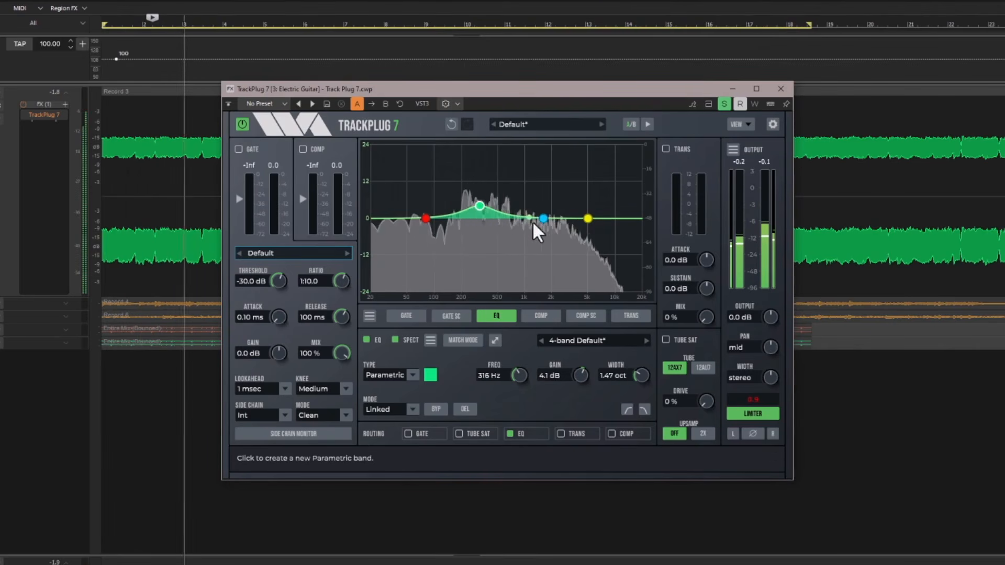
Move the blue parametric band to a cut of about -3.6 dB at 1.78 kHz.
{"action": "left_click_drag", "start_coordinate": [543, 221], "coordinate": [548, 228]}
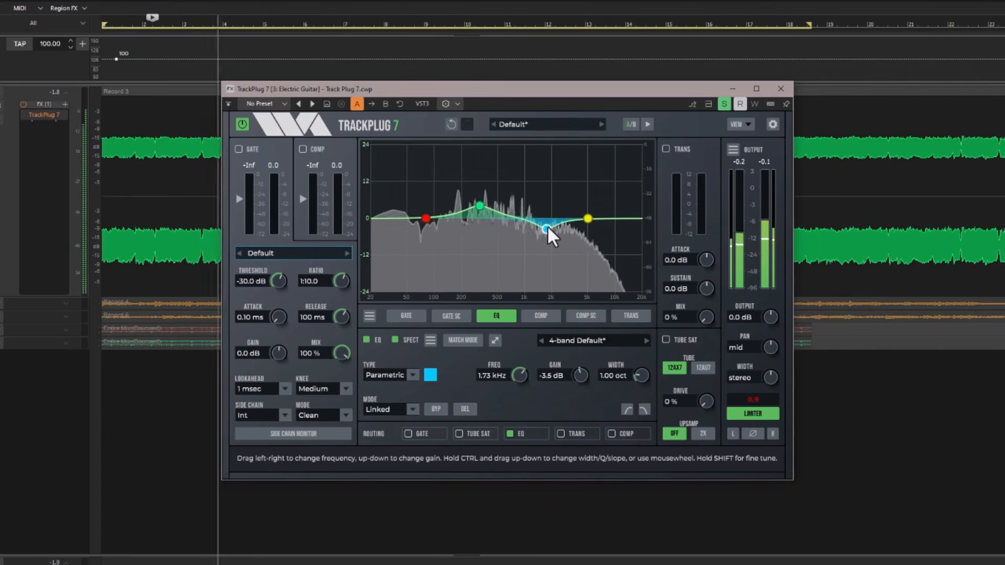
{"action": "left_click", "coordinate": [585, 217]}
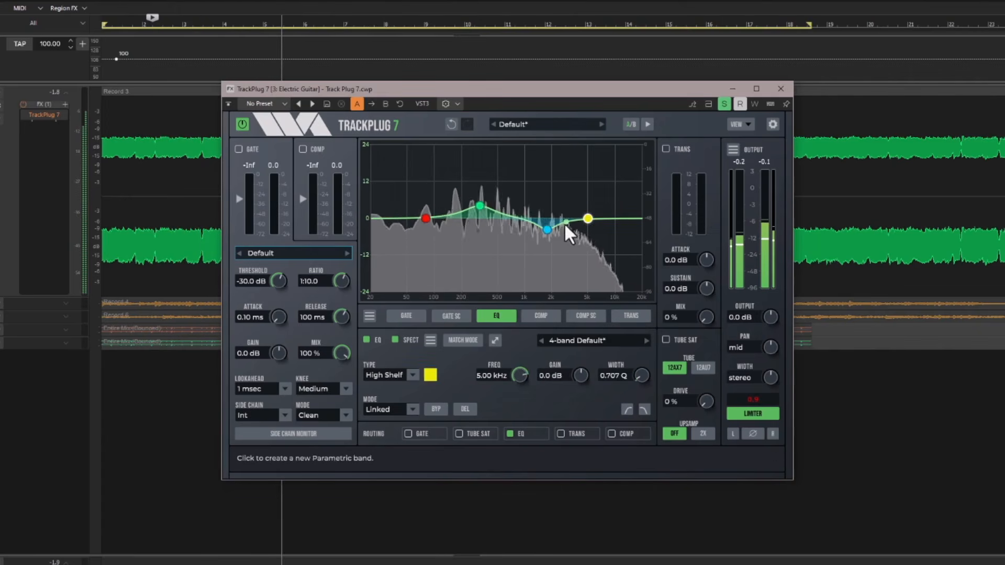
Add a parametric band near 91 Hz and shift it together with the blue, green and yellow bands slightly lower in frequency.
{"action": "left_click", "coordinate": [545, 228]}
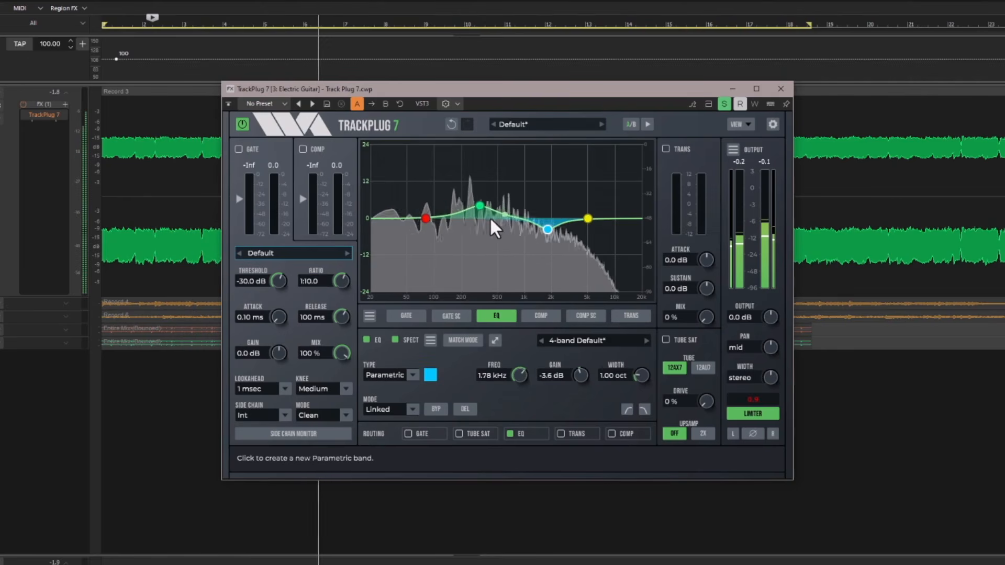
{"action": "left_click", "coordinate": [430, 219]}
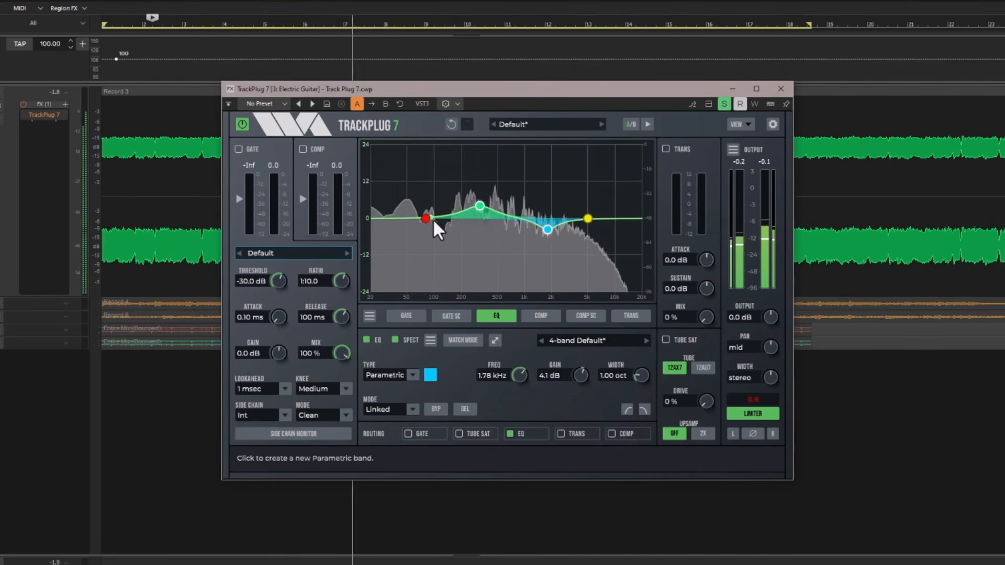
{"action": "left_click", "coordinate": [585, 216], "text": "shift"}
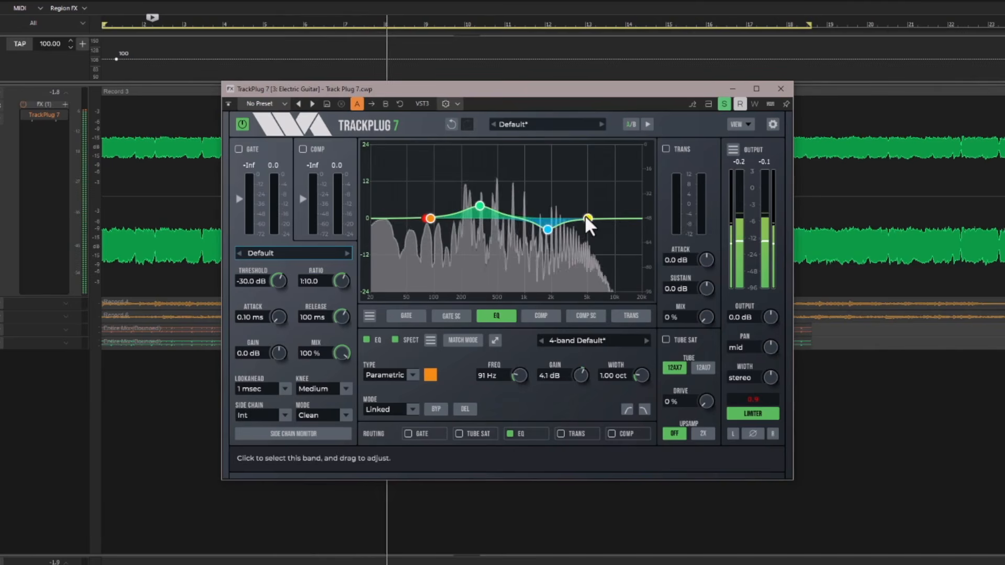
{"action": "left_click_drag", "start_coordinate": [585, 216], "coordinate": [516, 76]}
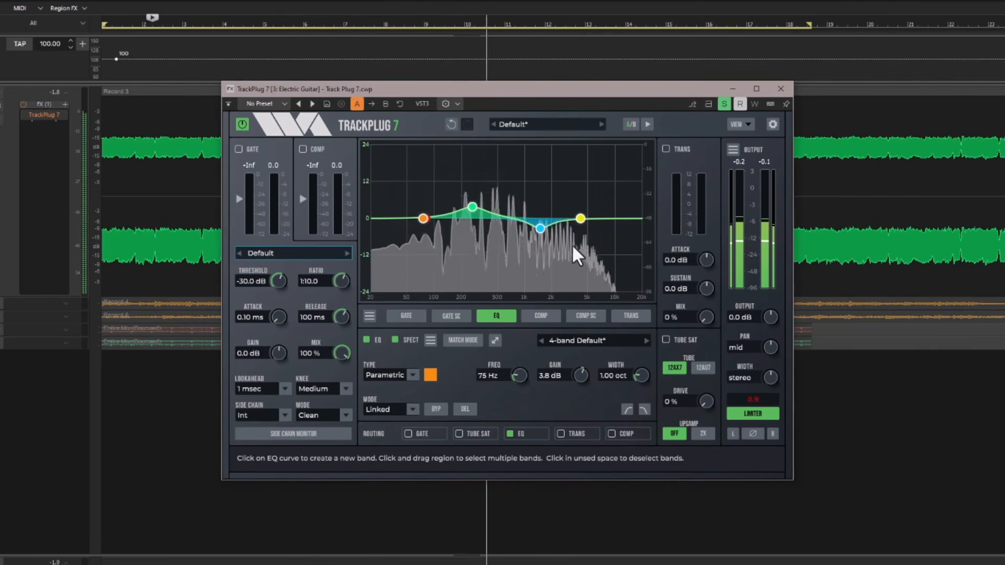
Add a parametric band above the yellow one and cut it by about -7.6 dB at 8.78 kHz.
{"action": "left_click", "coordinate": [611, 219]}
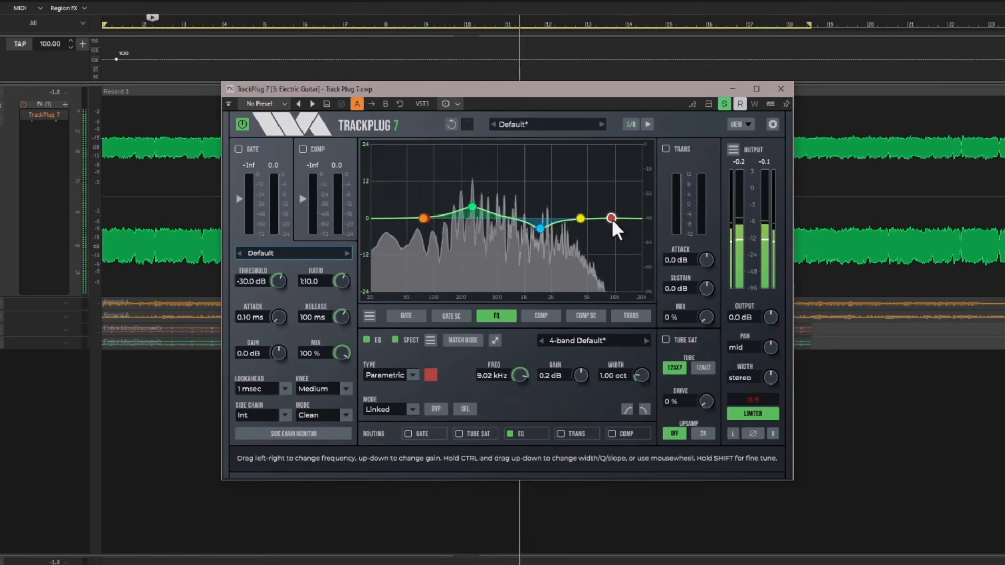
{"action": "left_click_drag", "start_coordinate": [611, 218], "coordinate": [610, 237]}
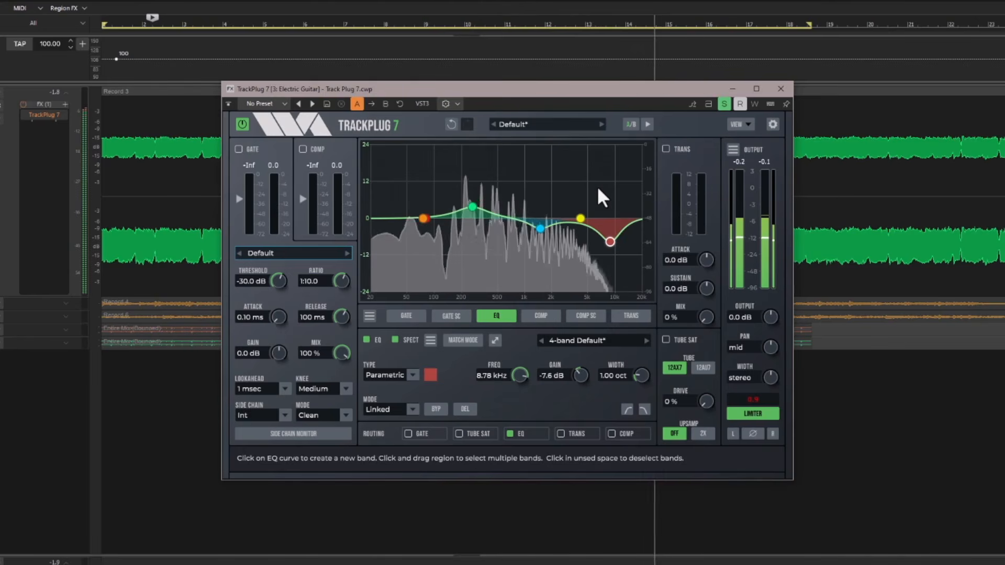
Set the blue band's stereo mode to Mid and move it to a boost of about 5.8 dB at 1.06 kHz.
{"action": "left_click", "coordinate": [539, 228]}
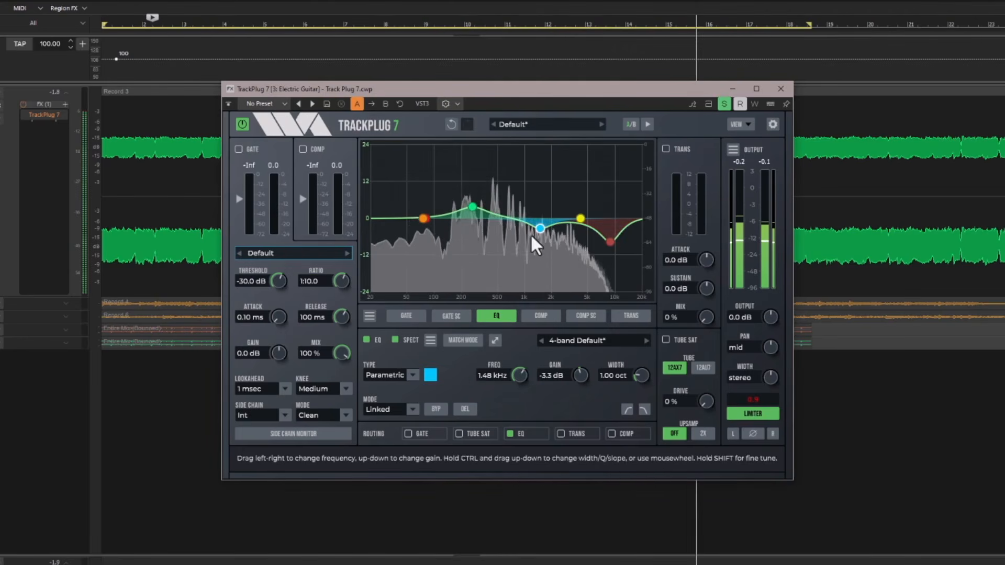
{"action": "left_click", "coordinate": [411, 409]}
{"action": "left_click", "coordinate": [408, 434]}
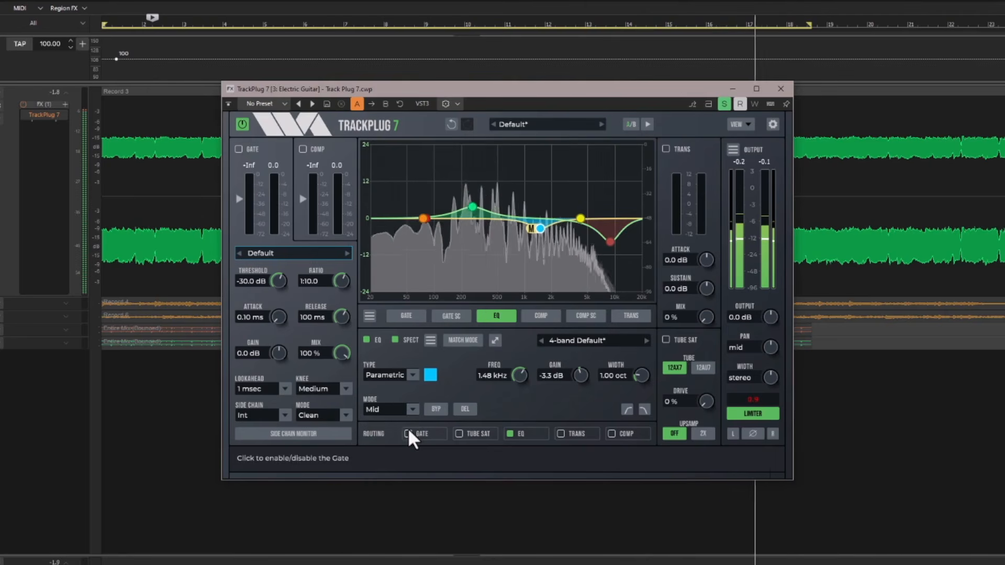
{"action": "left_click_drag", "start_coordinate": [539, 228], "coordinate": [527, 202]}
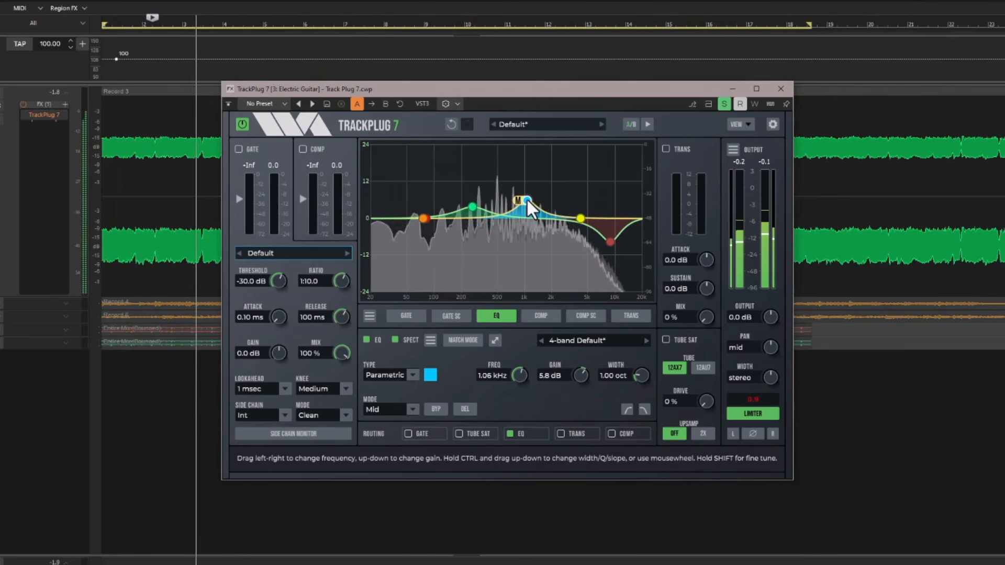
Add a parametric band on the Mid curve and cut it by about -5.9 dB at 130 Hz.
{"action": "left_click", "coordinate": [467, 216]}
{"action": "left_click_drag", "start_coordinate": [466, 214], "coordinate": [445, 229]}
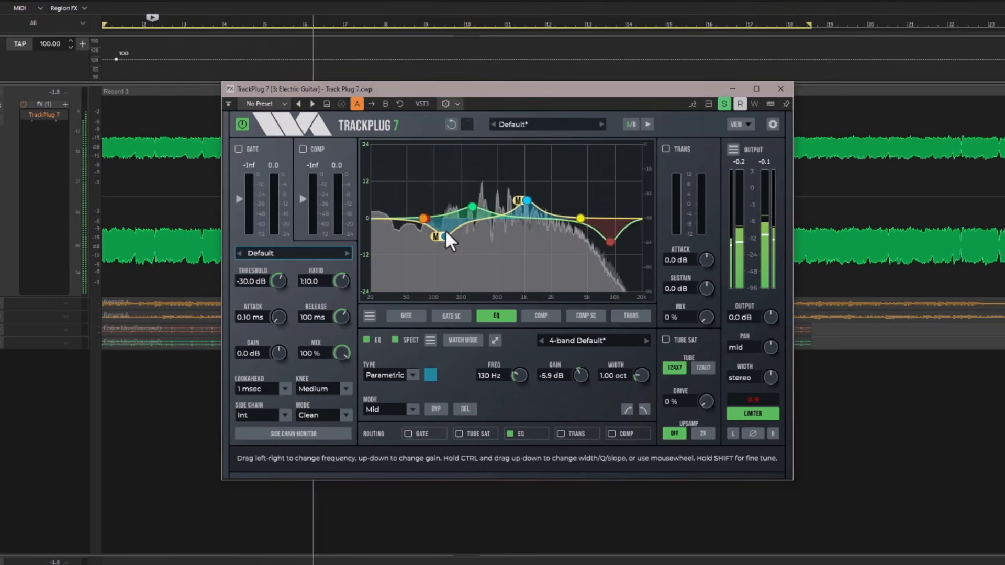
Add a high-pass band to the EQ and move it to 45 Hz, and add a 36 dB/o low-pass band.
{"action": "left_click", "coordinate": [622, 409]}
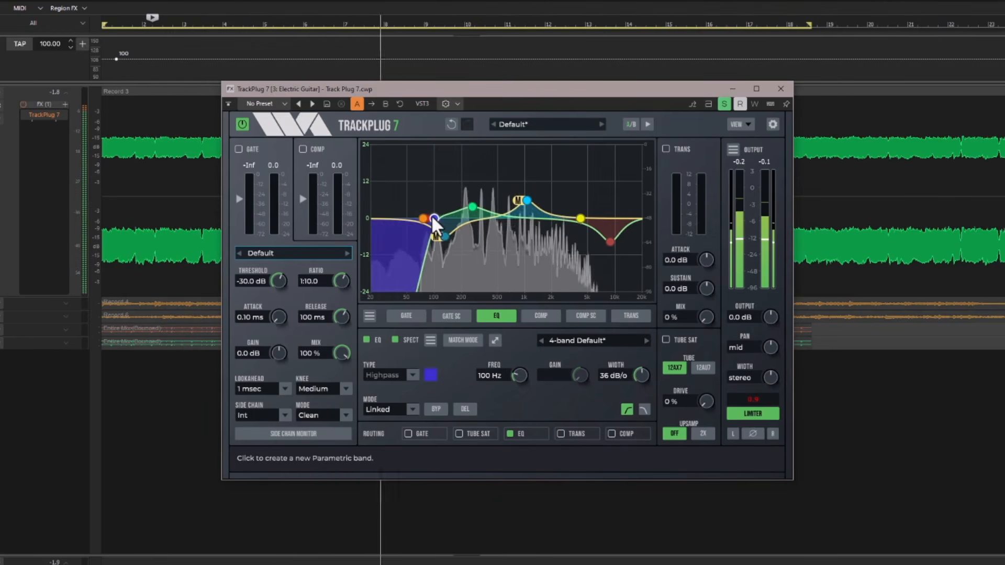
{"action": "left_click_drag", "start_coordinate": [432, 217], "coordinate": [400, 220]}
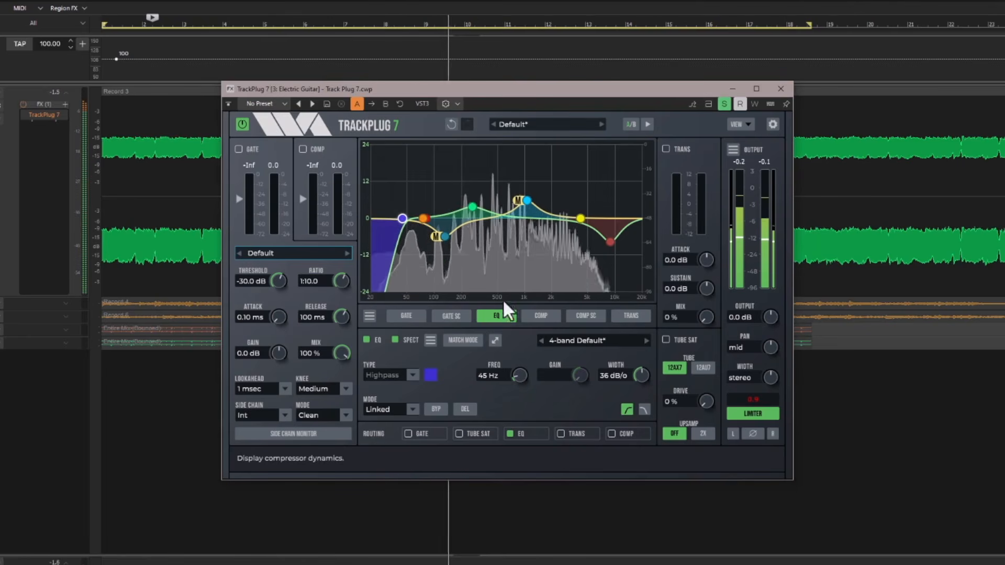
{"action": "left_click", "coordinate": [644, 408]}
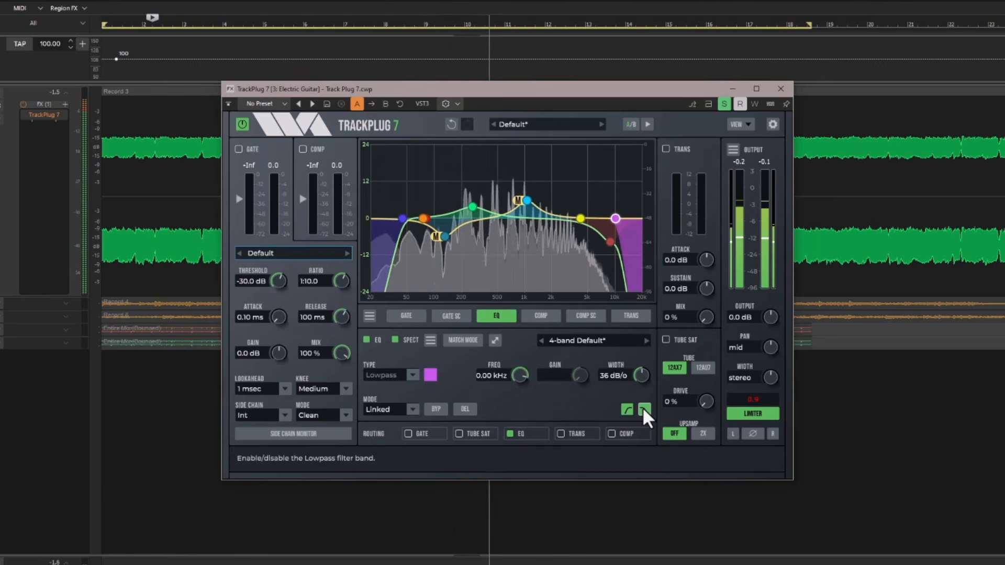
{"action": "left_click", "coordinate": [403, 217]}
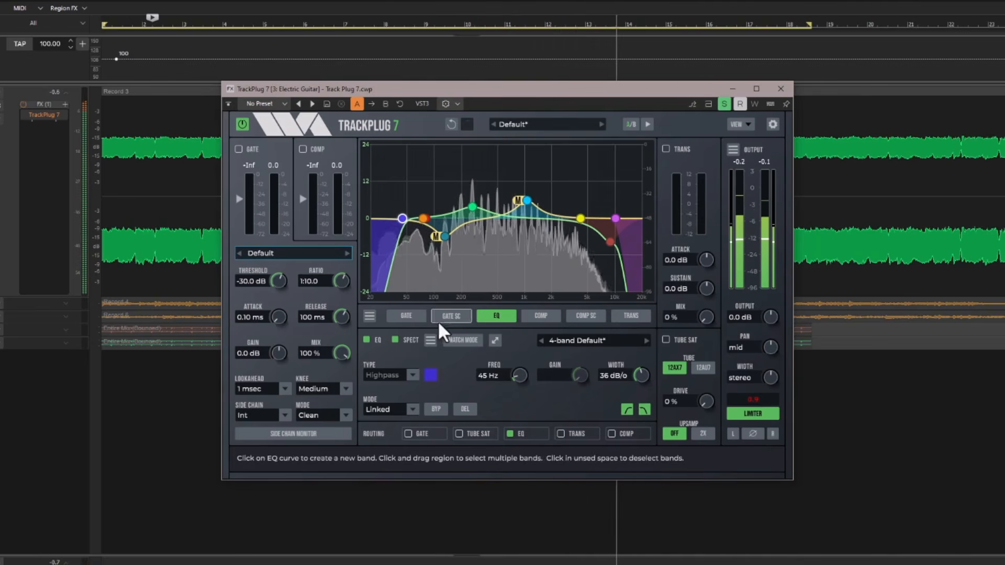
In the enlarged EQ view, reduce the low Mid band's cut and move the green band to a 2.4 dB boost at 228 Hz.
{"action": "left_click", "coordinate": [494, 340]}
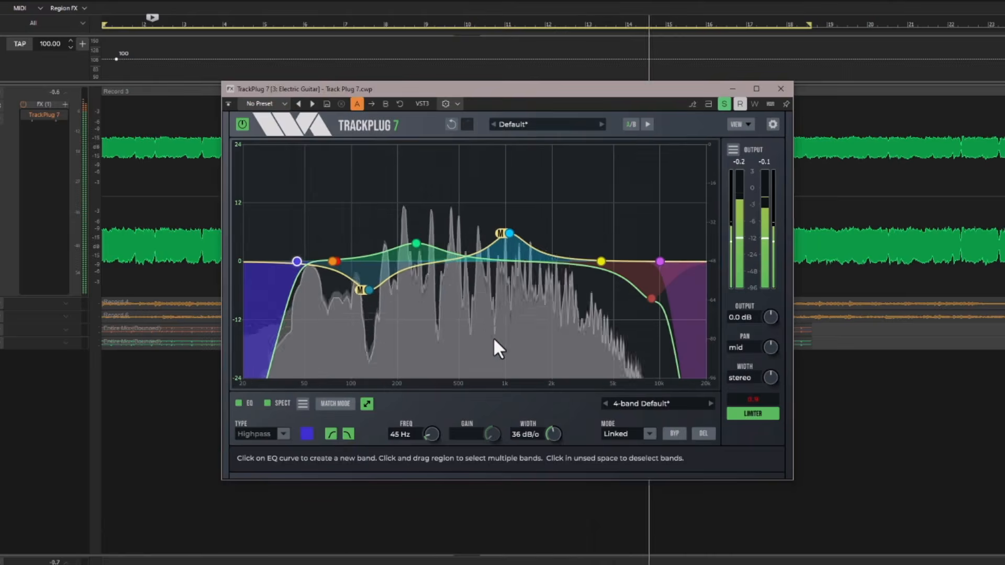
{"action": "left_click_drag", "start_coordinate": [369, 289], "coordinate": [367, 269]}
{"action": "left_click_drag", "start_coordinate": [414, 242], "coordinate": [407, 247]}
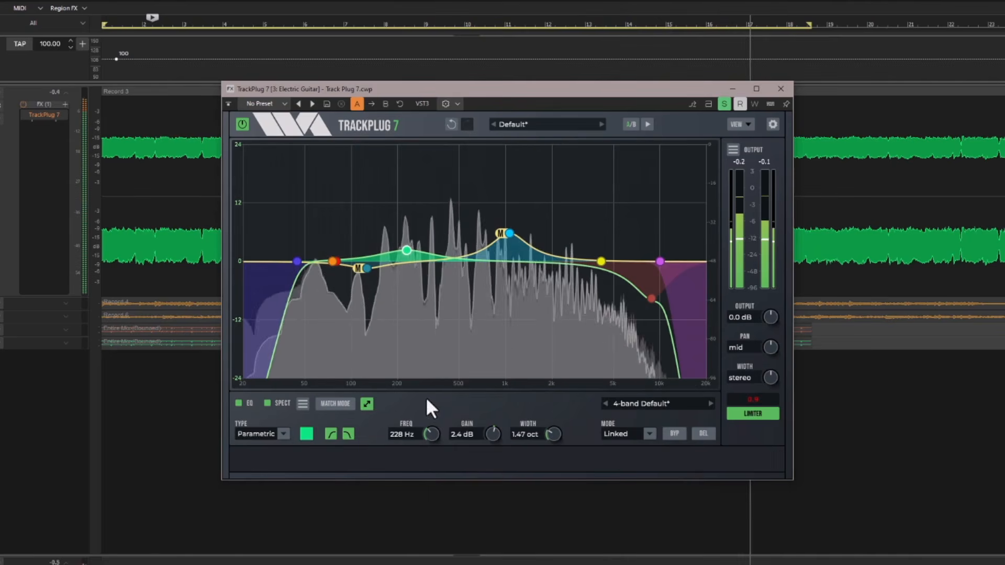
{"action": "left_click", "coordinate": [366, 403]}
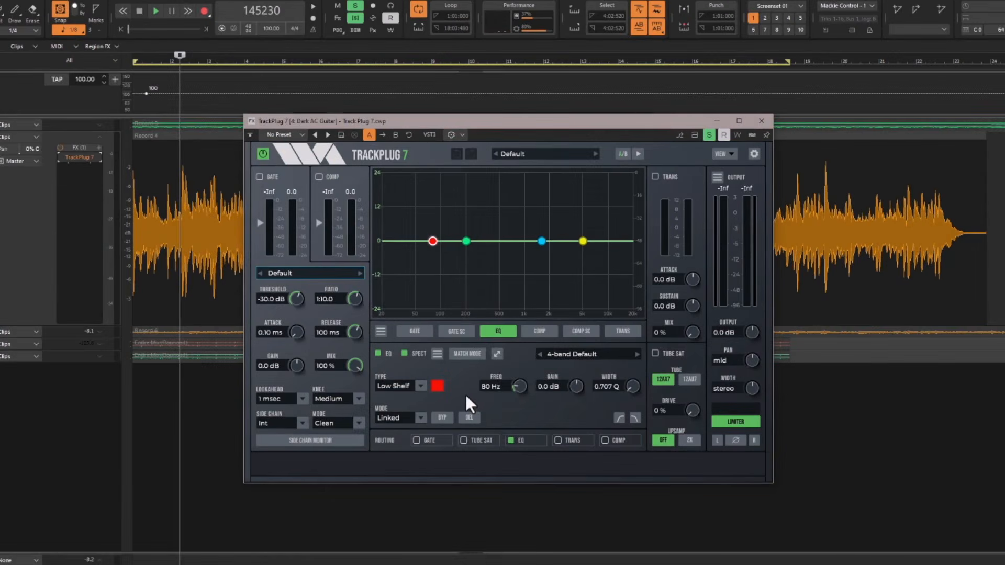
Play the Dark AC Guitar track and learn its source spectrum in EQ match mode.
{"action": "key", "text": "space"}
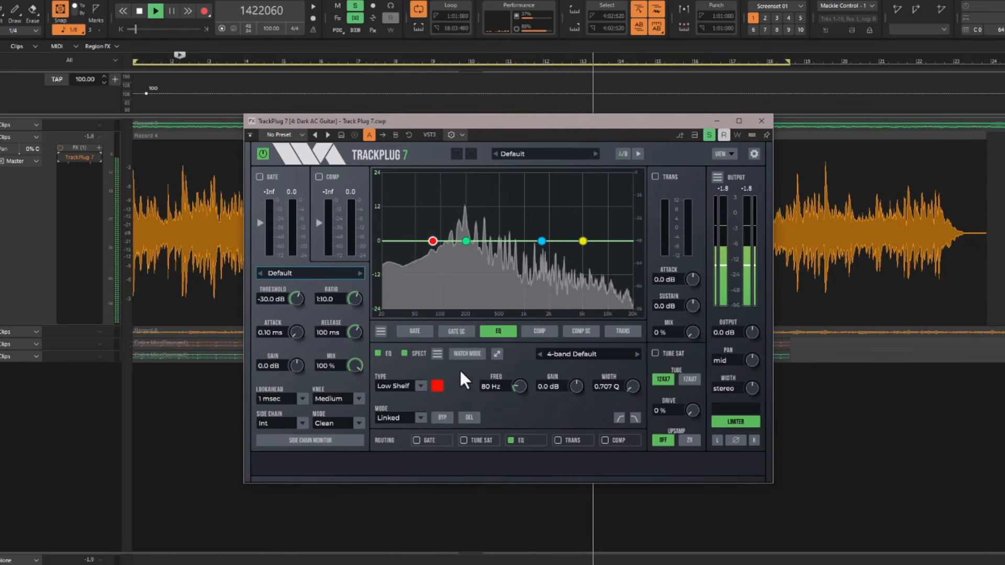
{"action": "left_click", "coordinate": [467, 354]}
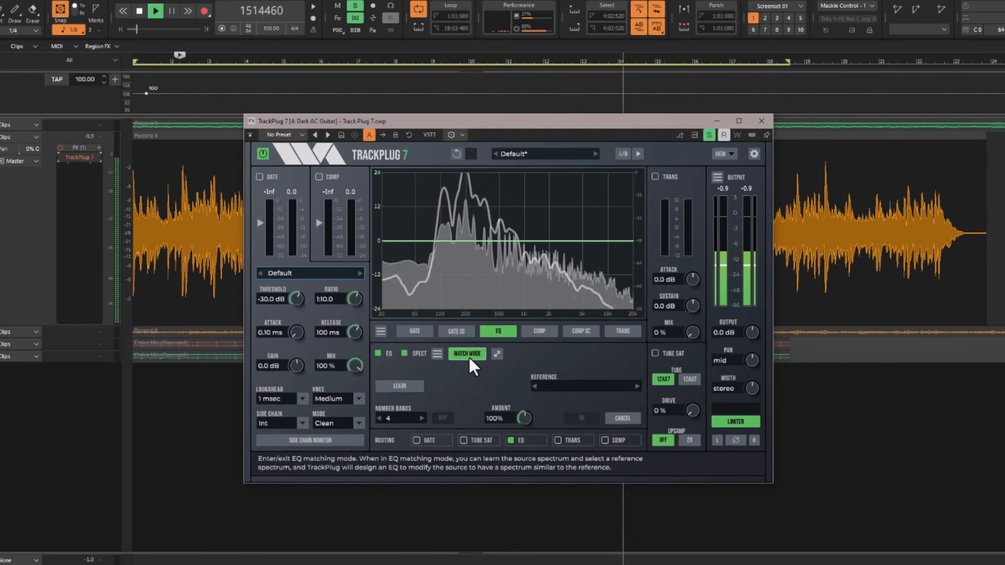
{"action": "left_click", "coordinate": [410, 387]}
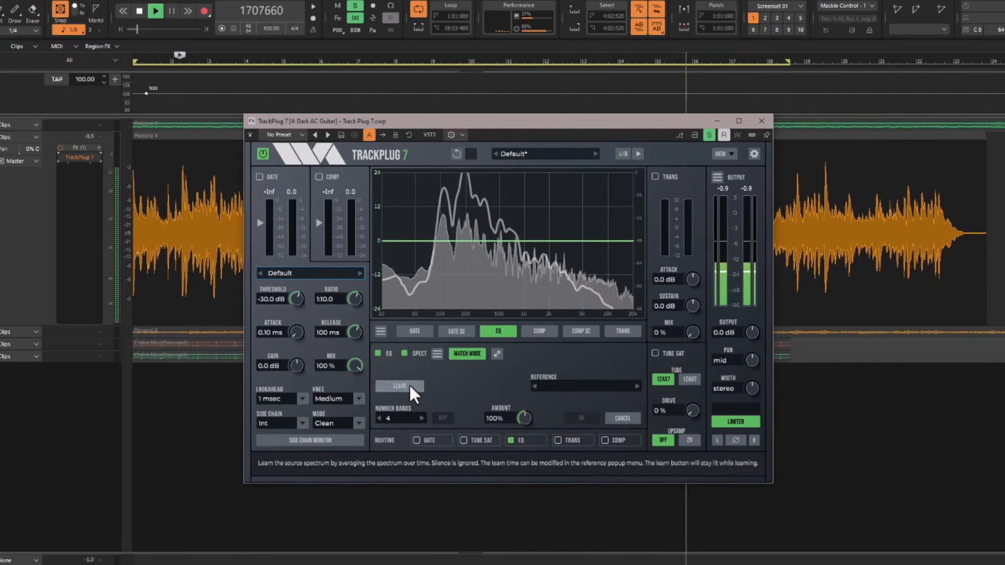
{"action": "left_click", "coordinate": [409, 385]}
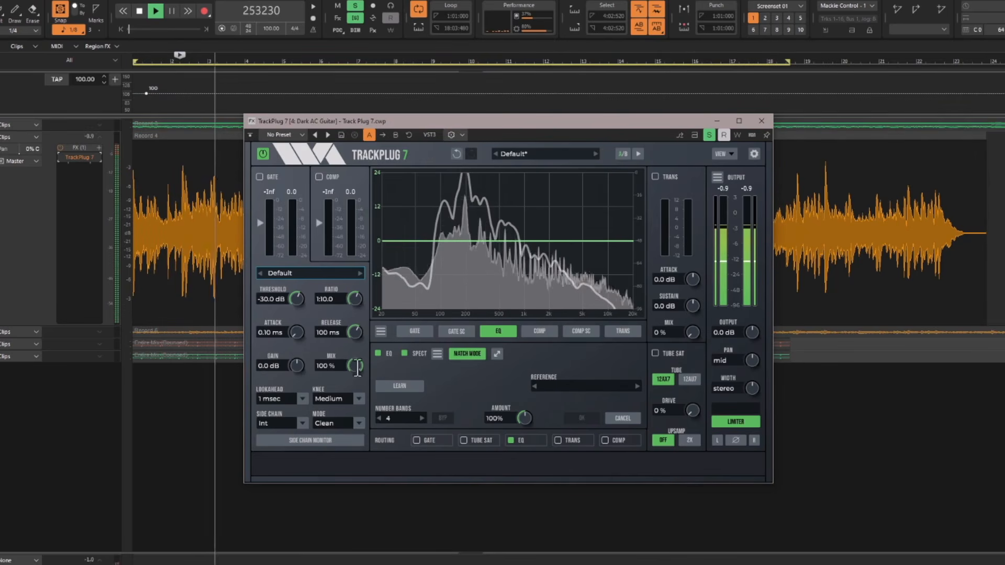
Open TrackPlug 7 on the Bright AC Guitar track and learn its source spectrum in EQ match mode.
{"action": "left_click", "coordinate": [60, 335]}
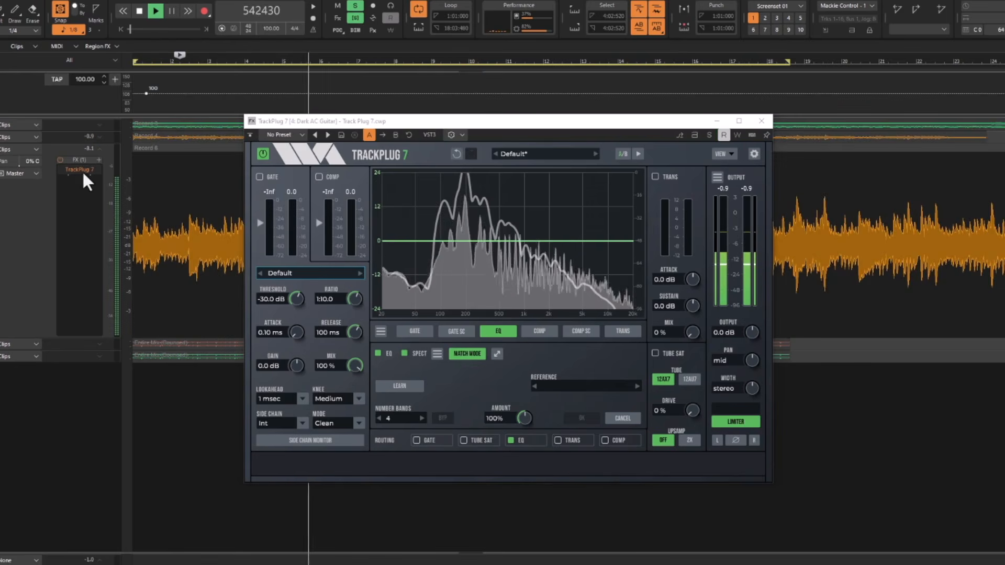
{"action": "left_click", "coordinate": [83, 171]}
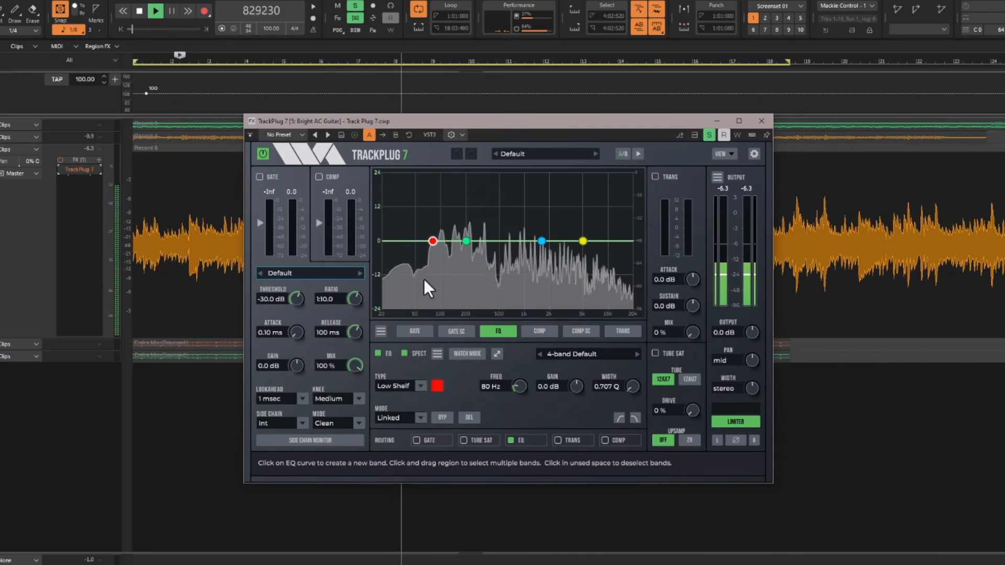
{"action": "left_click", "coordinate": [465, 353]}
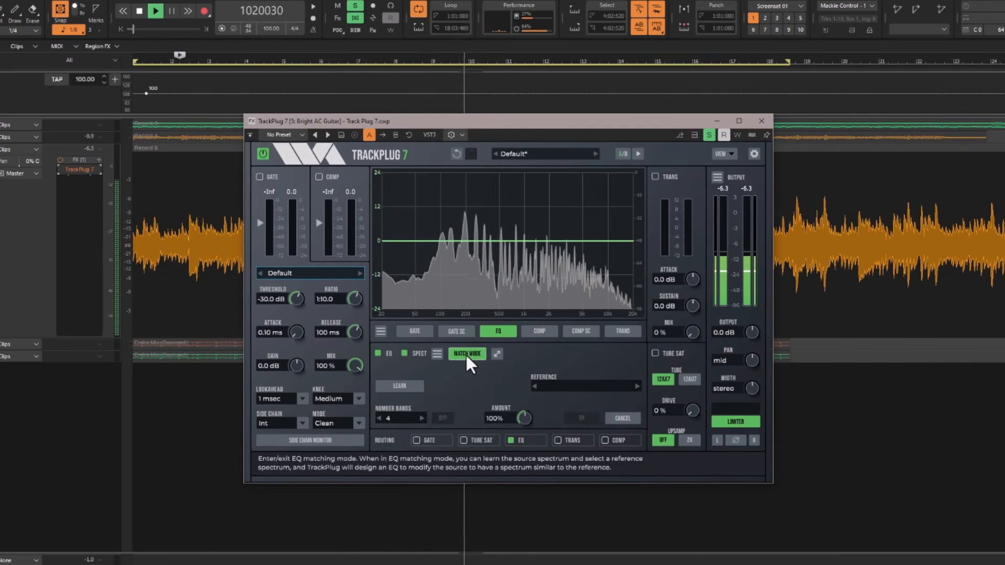
{"action": "left_click", "coordinate": [406, 385]}
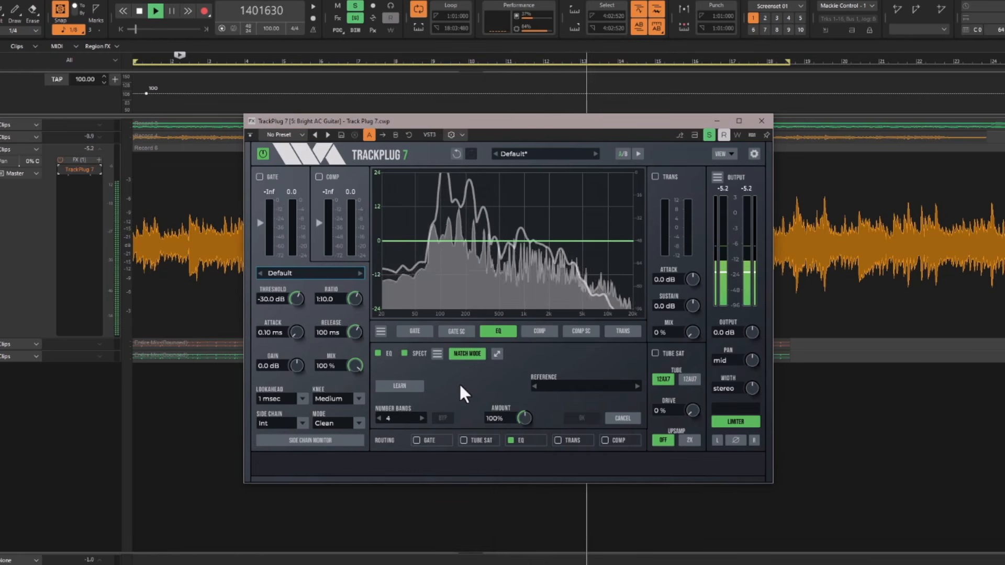
Save the learned source spectrum as "Bright Guitar".
{"action": "left_click", "coordinate": [573, 383]}
{"action": "mouse_move", "coordinate": [572, 397]}
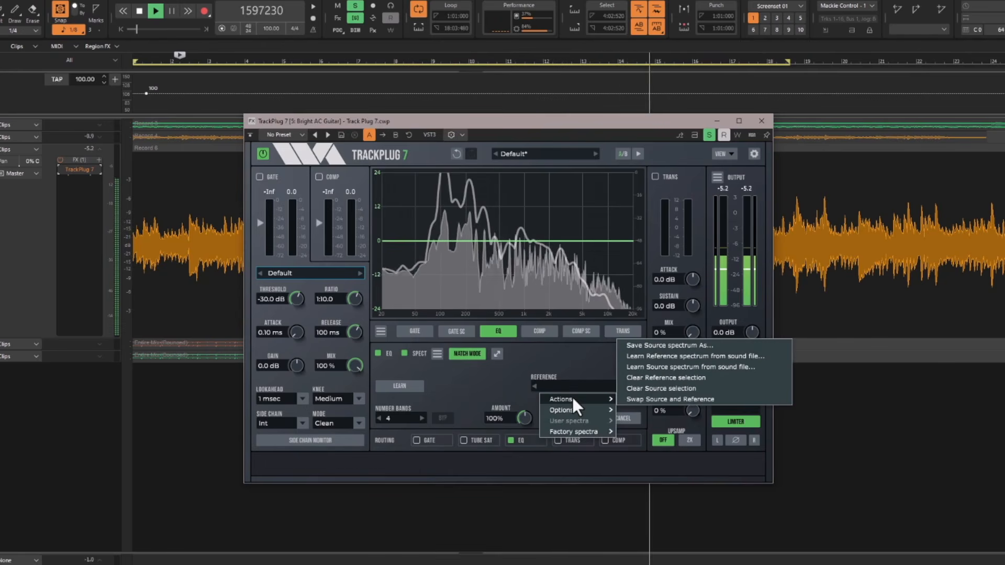
{"action": "left_click", "coordinate": [654, 346]}
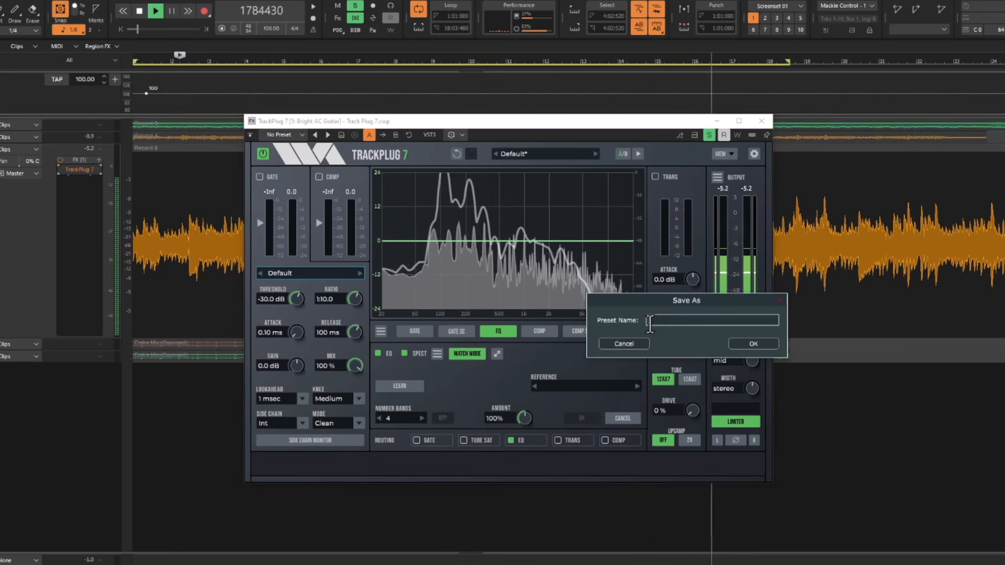
{"action": "type", "text": "Brig"}
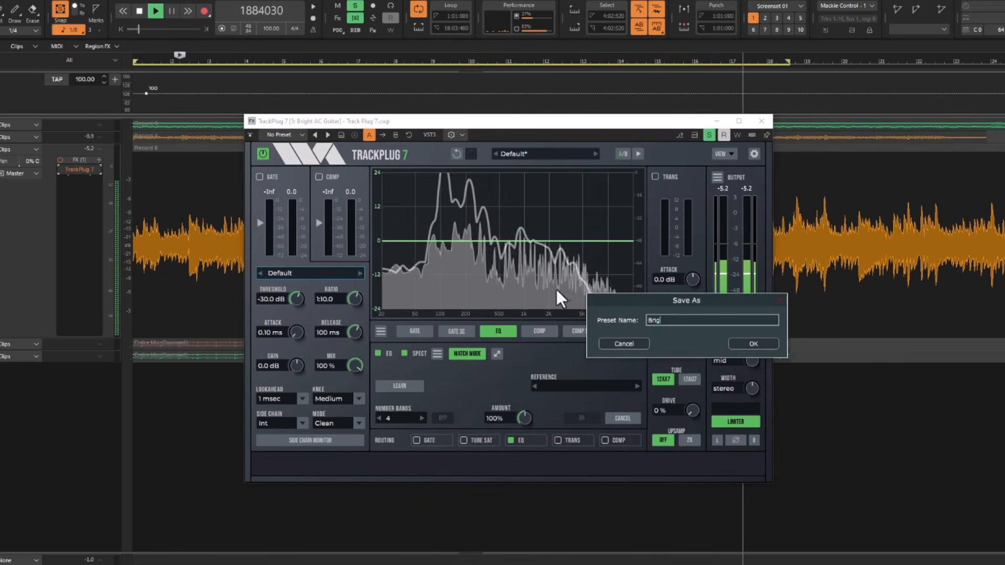
{"action": "type", "text": "ht AC Guitar"}
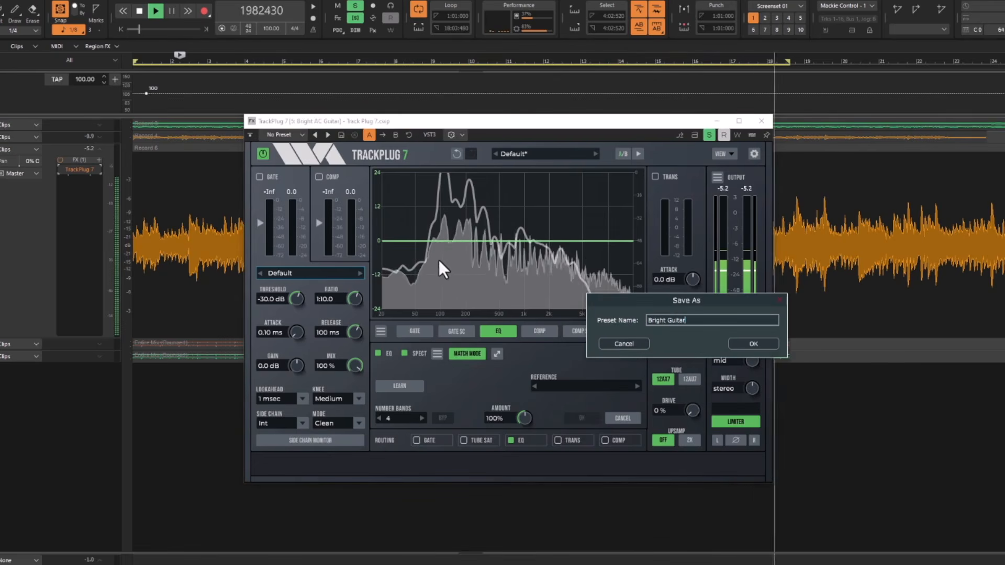
{"action": "key", "text": "Return"}
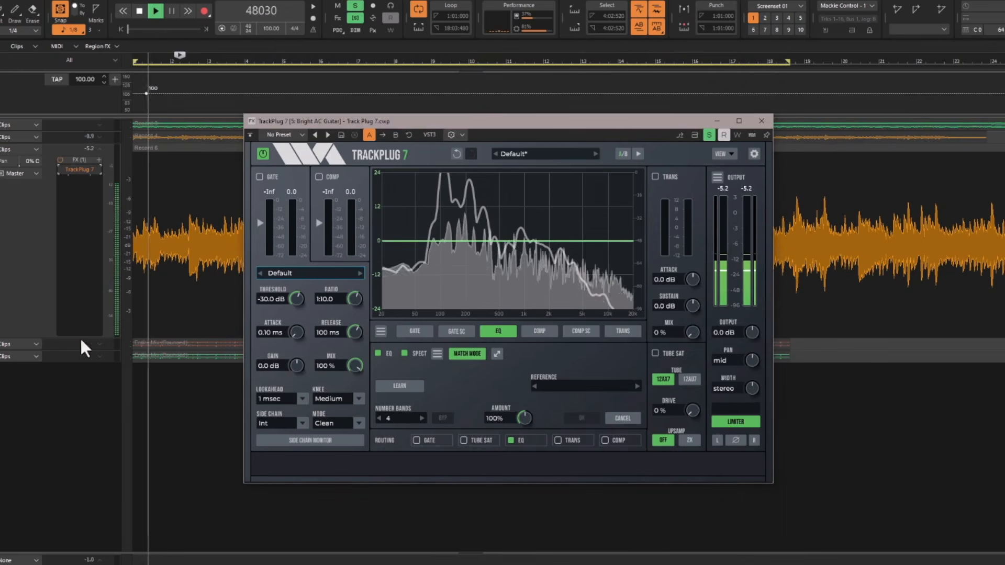
On the soloed Dark AC Guitar track, choose the Bright Guitar user spectrum as match reference, using 5 bands.
{"action": "left_click", "coordinate": [51, 138]}
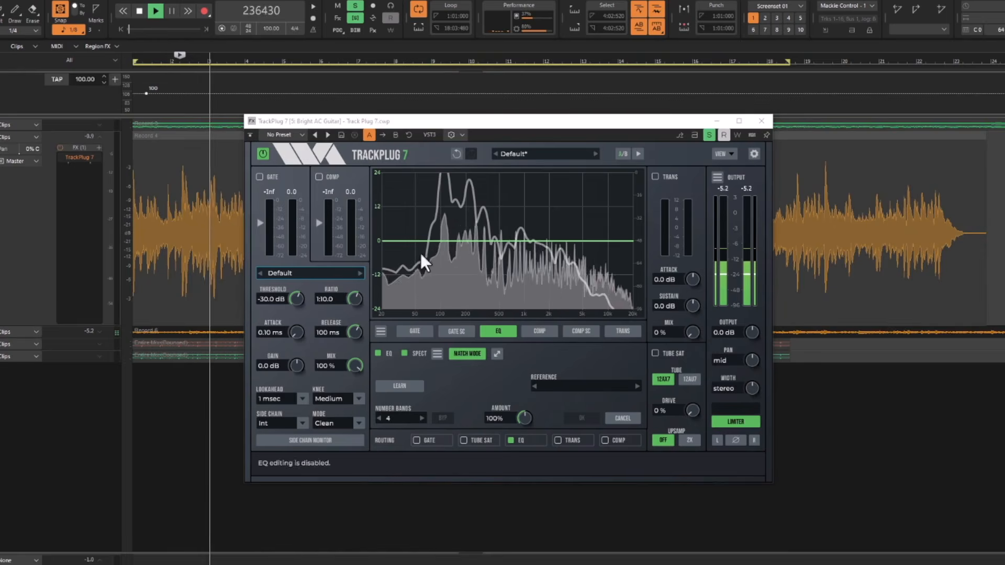
{"action": "double_click", "coordinate": [93, 157]}
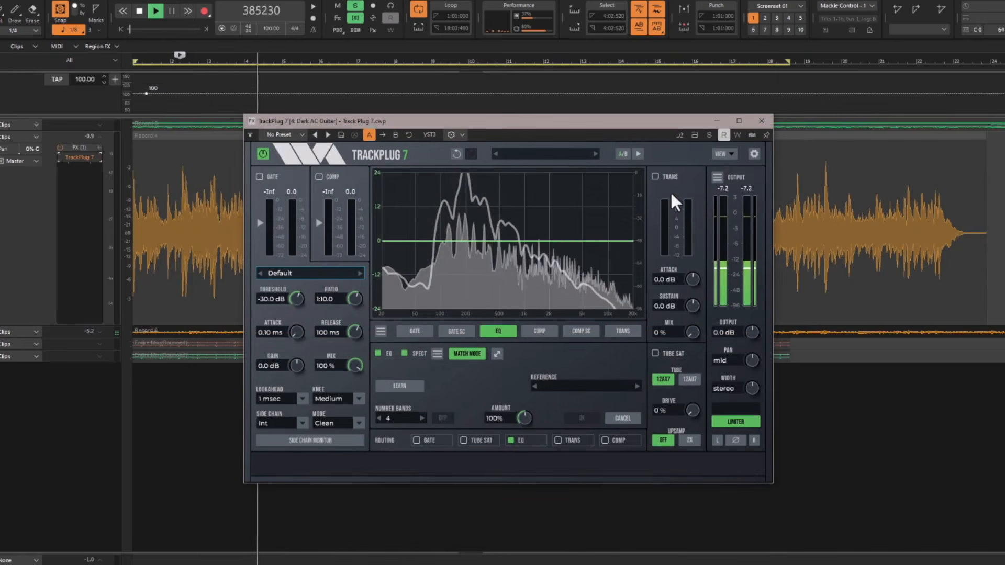
{"action": "left_click", "coordinate": [709, 135]}
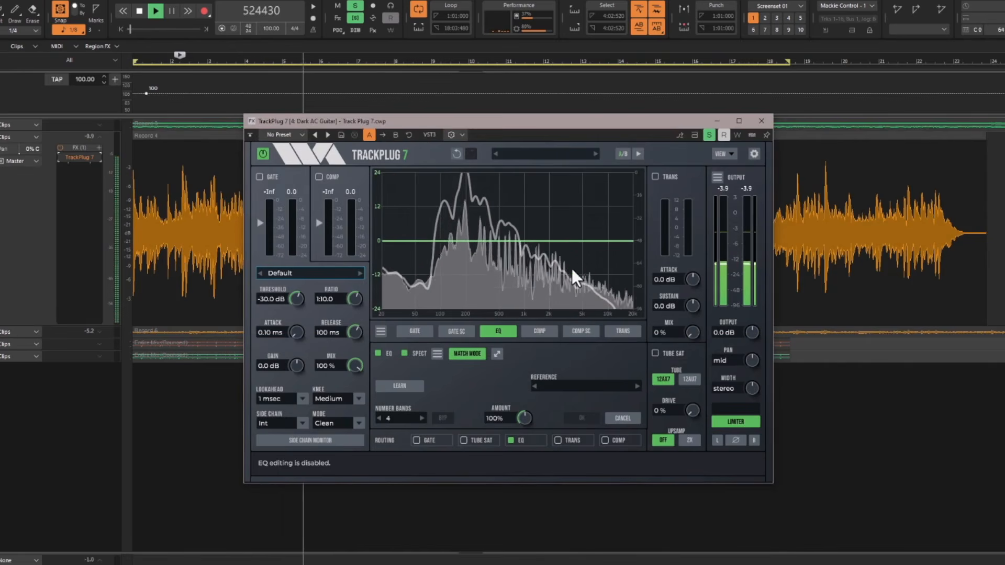
{"action": "left_click", "coordinate": [566, 385]}
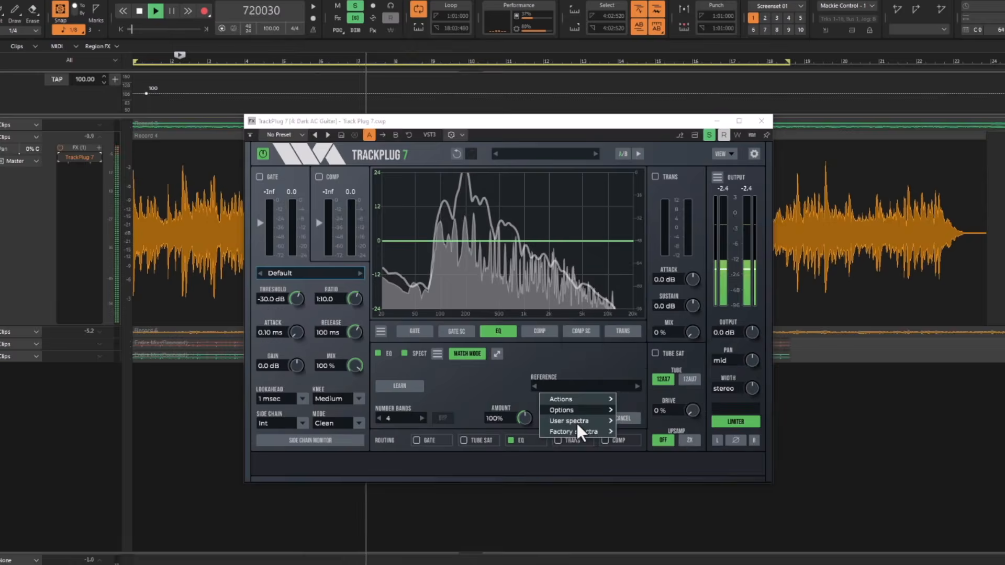
{"action": "left_click", "coordinate": [636, 422]}
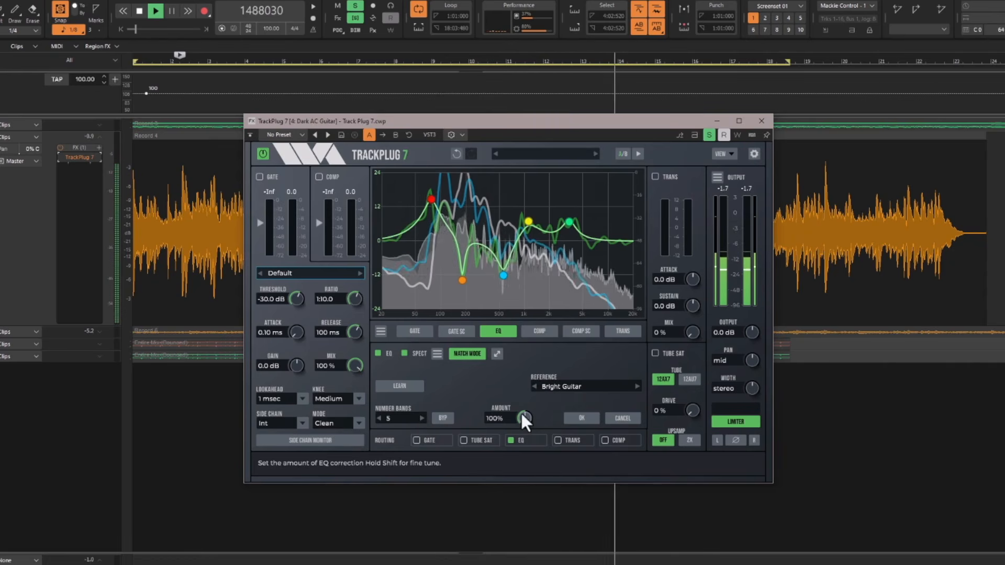
Try a match amount of 139% and compare the sound with the matched EQ bypassed and active.
{"action": "scroll", "coordinate": [521, 414], "scroll_direction": "up", "scroll_amount": 3}
{"action": "mouse_move", "coordinate": [520, 411]}
{"action": "left_mouse_down"}
{"action": "mouse_move", "coordinate": [514, 376]}
{"action": "mouse_move", "coordinate": [521, 437]}
{"action": "mouse_move", "coordinate": [520, 393]}
{"action": "left_mouse_up"}
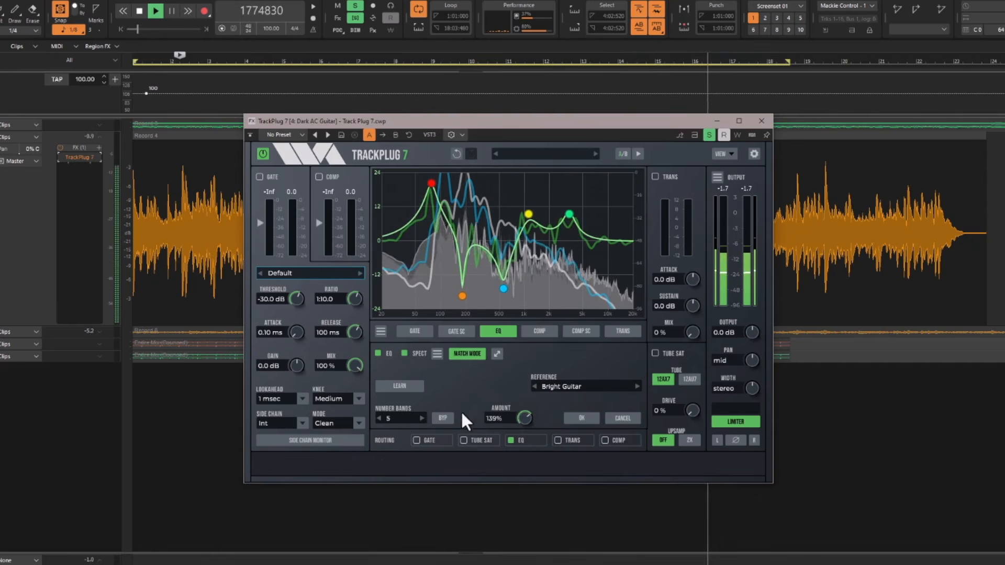
{"action": "left_click", "coordinate": [443, 418]}
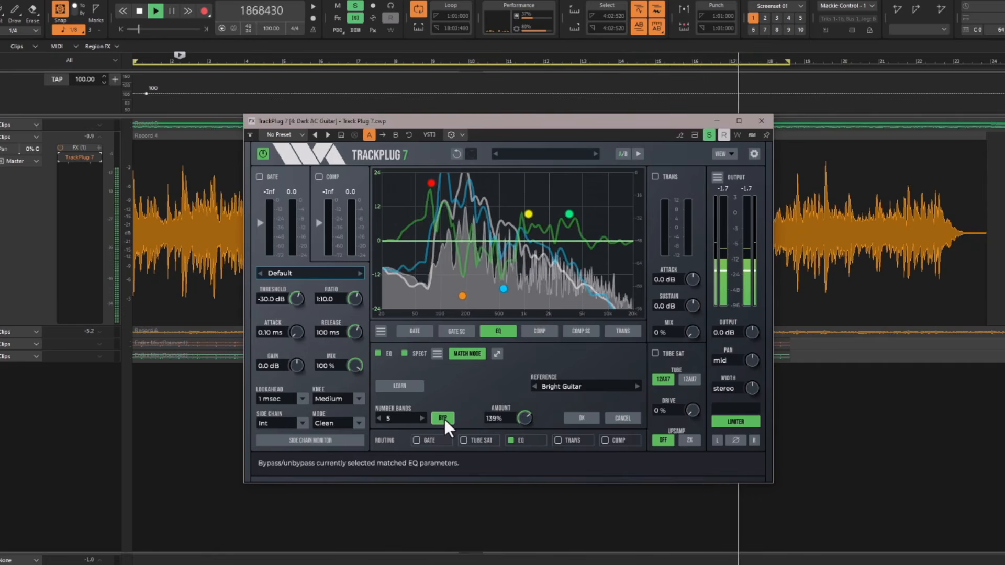
{"action": "left_click", "coordinate": [445, 418]}
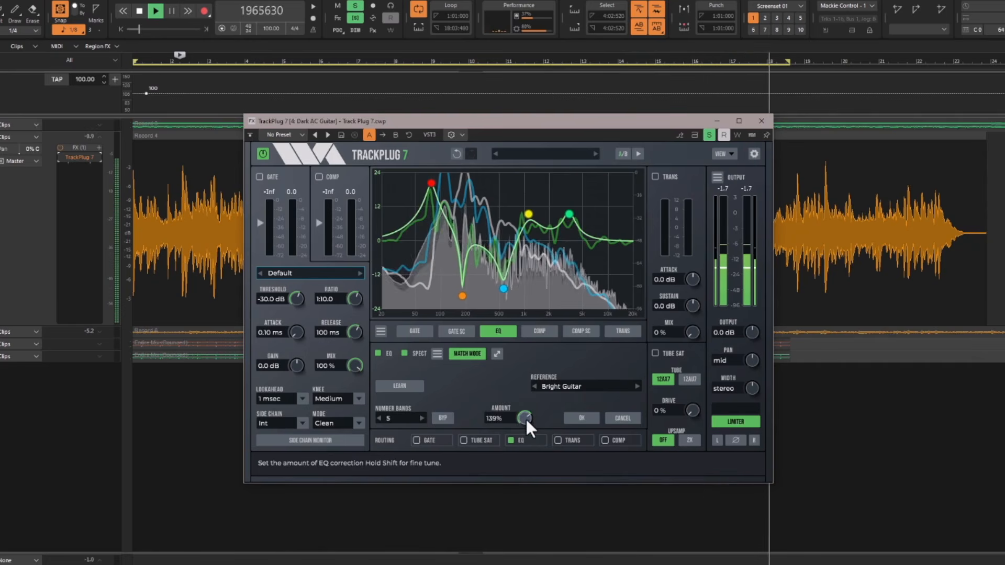
Set the match amount to 118% and accept the matched EQ.
{"action": "scroll", "coordinate": [526, 418], "scroll_direction": "down", "scroll_amount": 3}
{"action": "left_click_drag", "start_coordinate": [525, 417], "coordinate": [525, 426]}
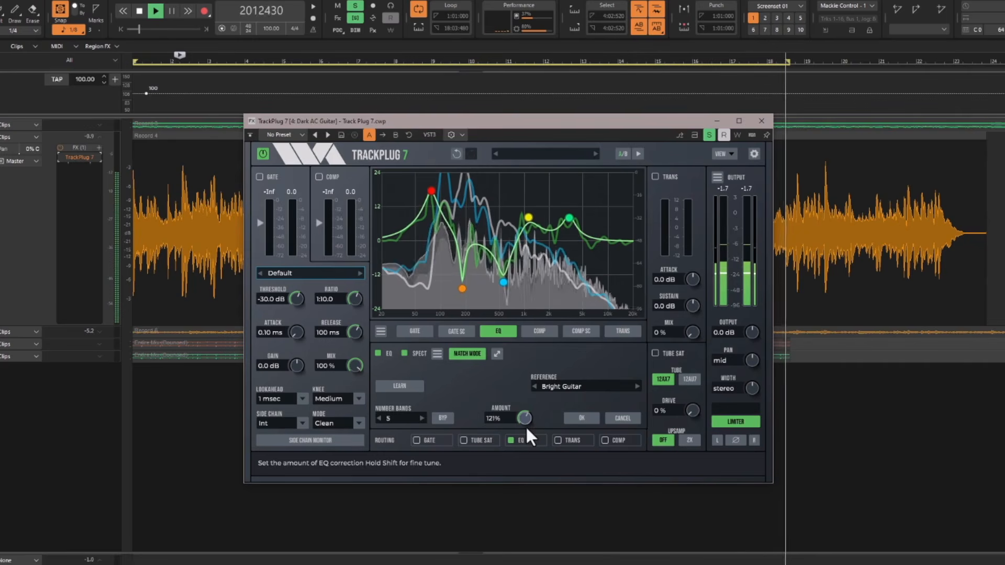
{"action": "left_click", "coordinate": [581, 417]}
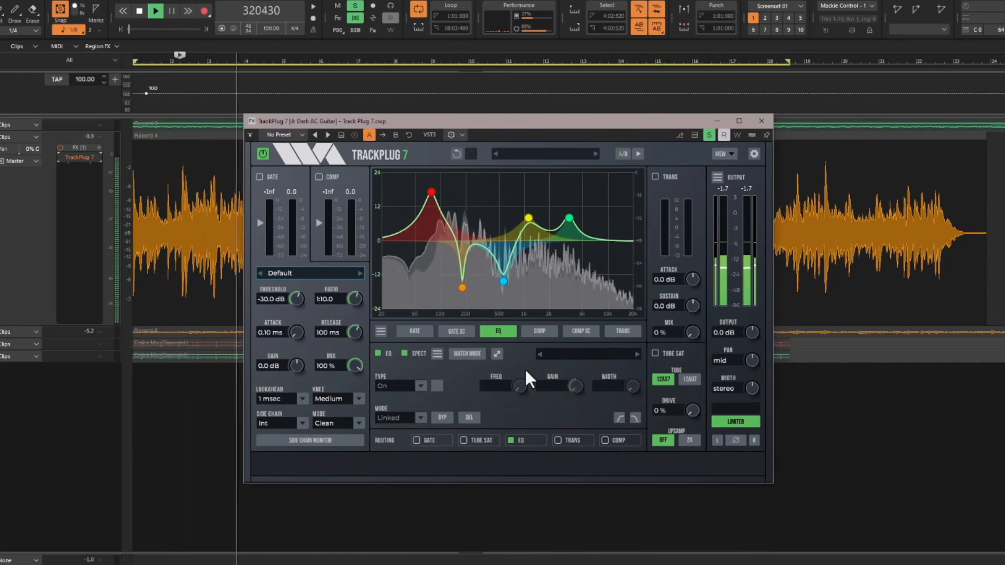
{"action": "left_click", "coordinate": [577, 355]}
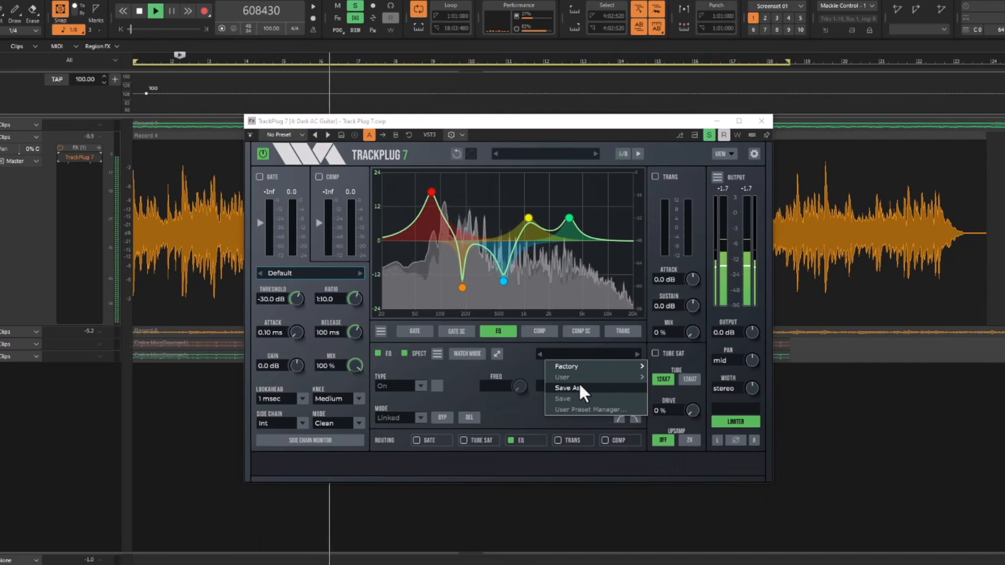
{"action": "left_click", "coordinate": [524, 366]}
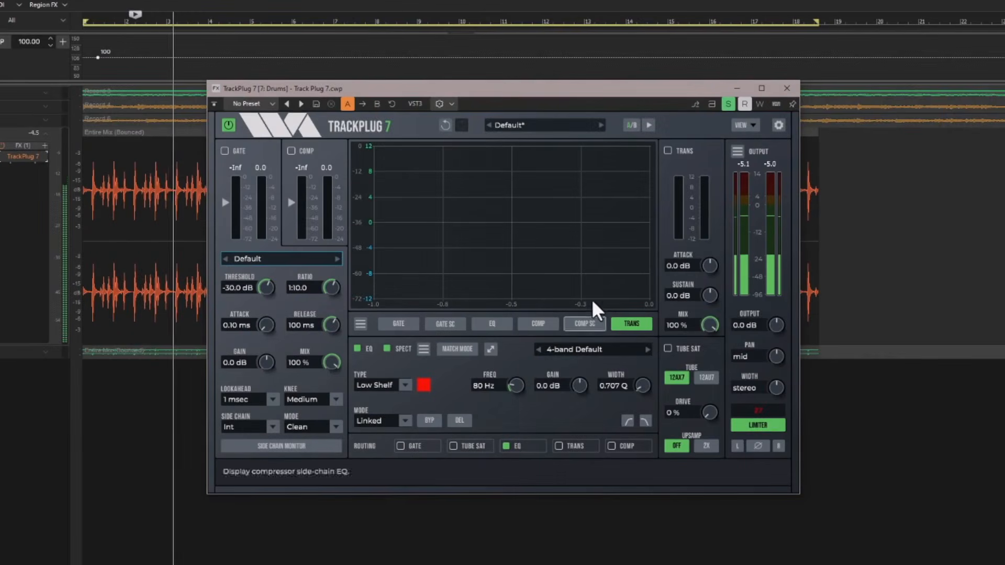
Enable the transient shaper on the Drums track, try an attack gain of 36 dB and settle on 8.1 dB.
{"action": "left_click", "coordinate": [667, 151]}
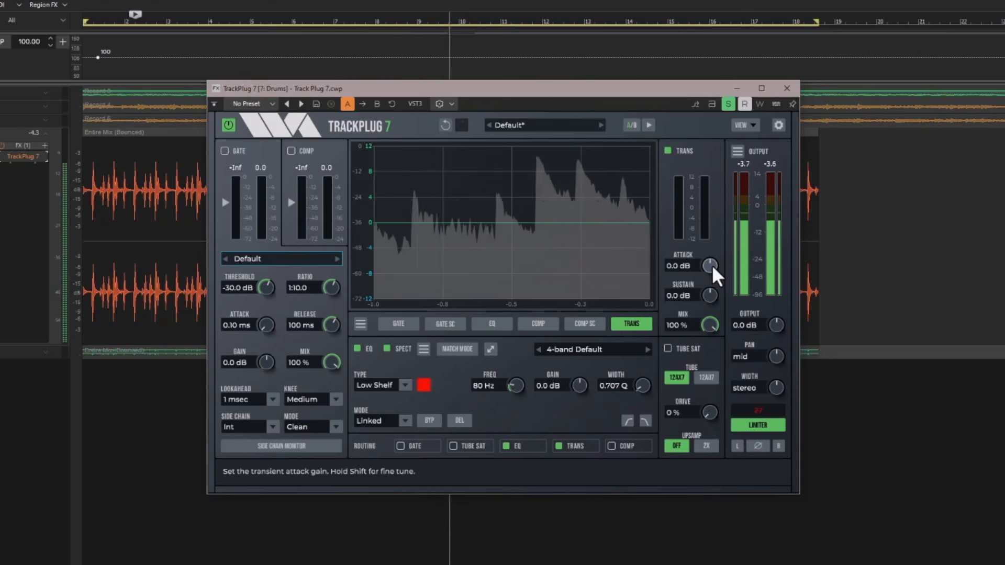
{"action": "left_click_drag", "start_coordinate": [712, 265], "coordinate": [695, 183]}
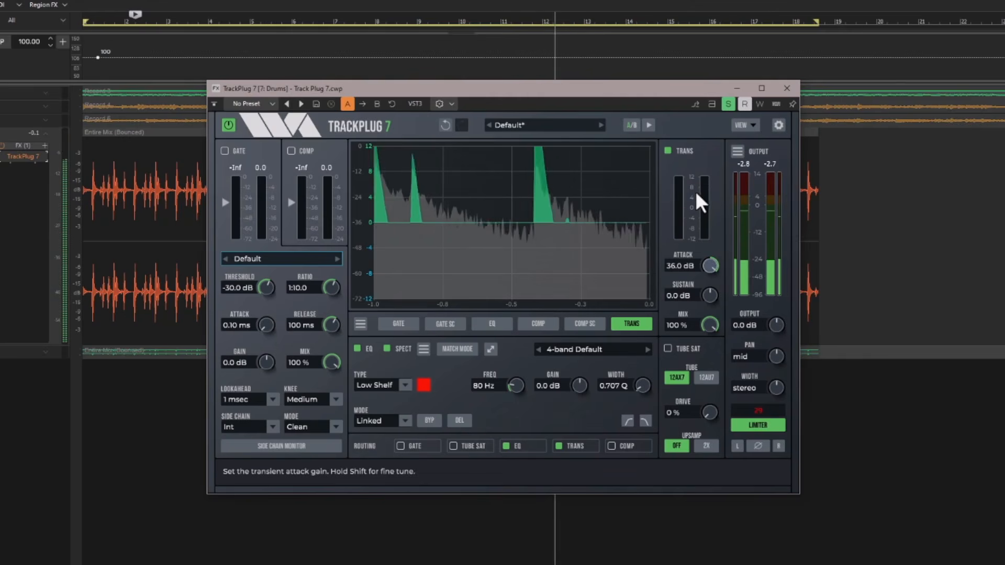
{"action": "left_click_drag", "start_coordinate": [701, 265], "coordinate": [684, 250]}
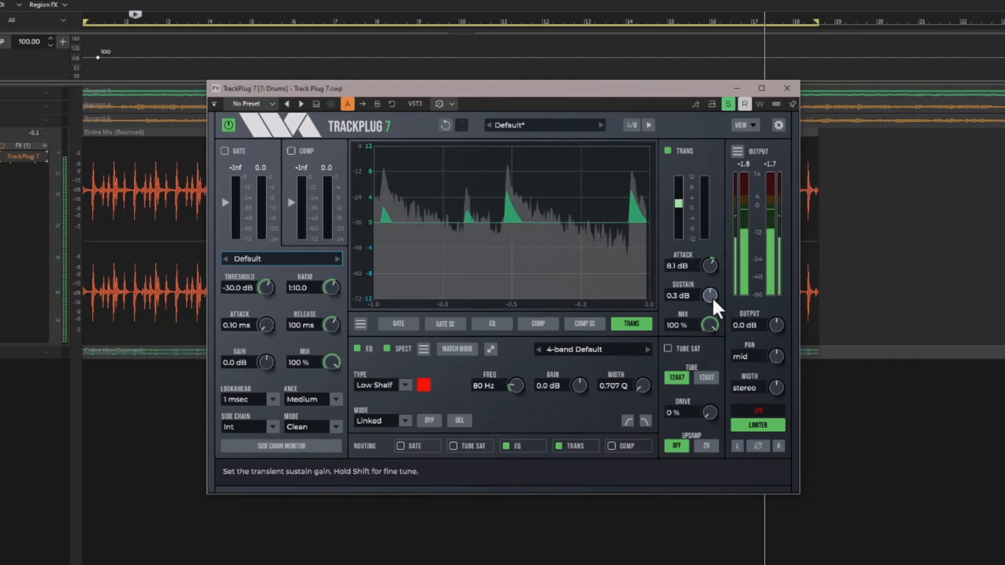
Set the transient sustain to -4.3 dB and enable tube saturation with the 12AX7 tube at 32% drive.
{"action": "mouse_move", "coordinate": [711, 297]}
{"action": "left_mouse_down"}
{"action": "mouse_move", "coordinate": [704, 221]}
{"action": "mouse_move", "coordinate": [716, 341]}
{"action": "mouse_move", "coordinate": [704, 280]}
{"action": "left_mouse_up"}
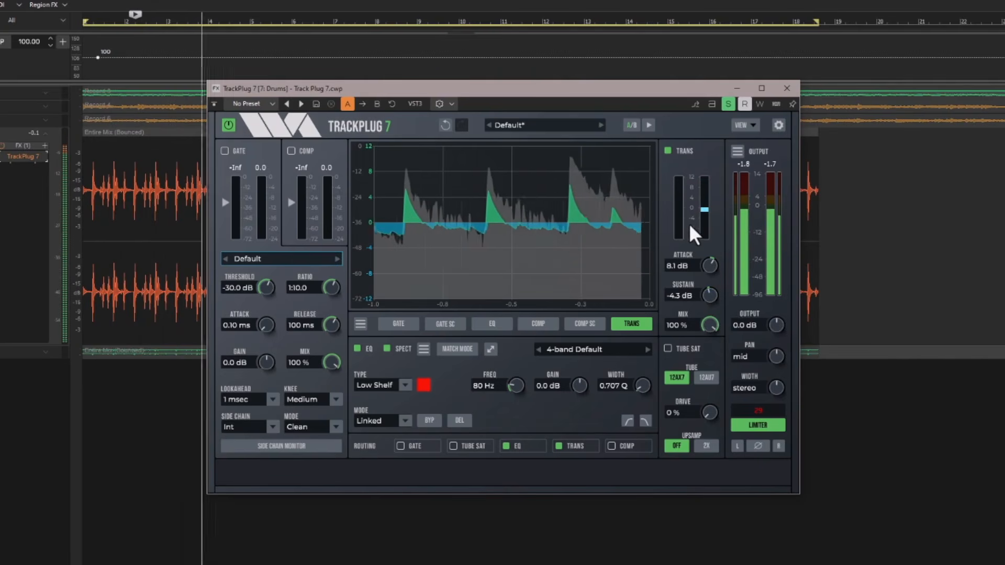
{"action": "left_click", "coordinate": [668, 348]}
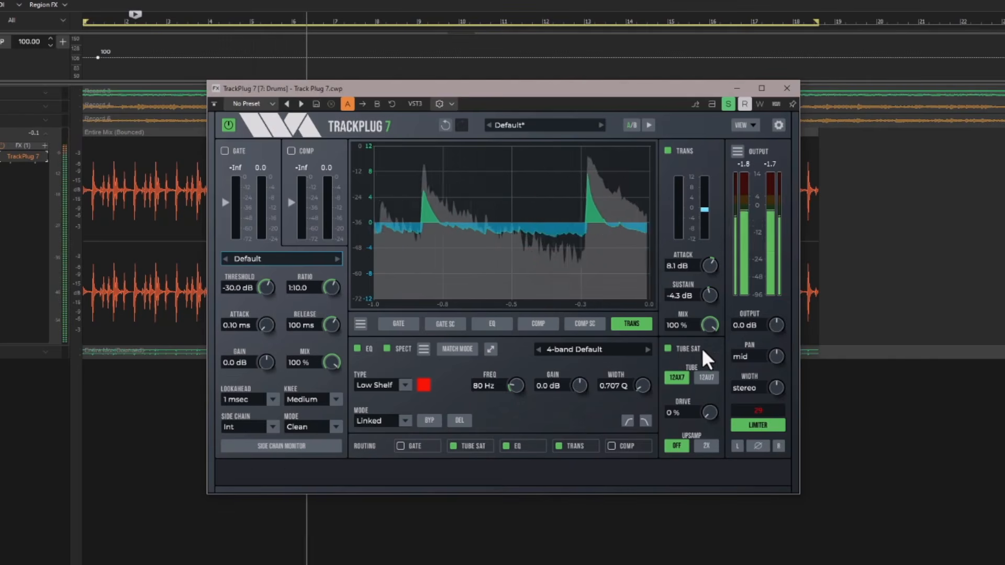
{"action": "left_click", "coordinate": [706, 377]}
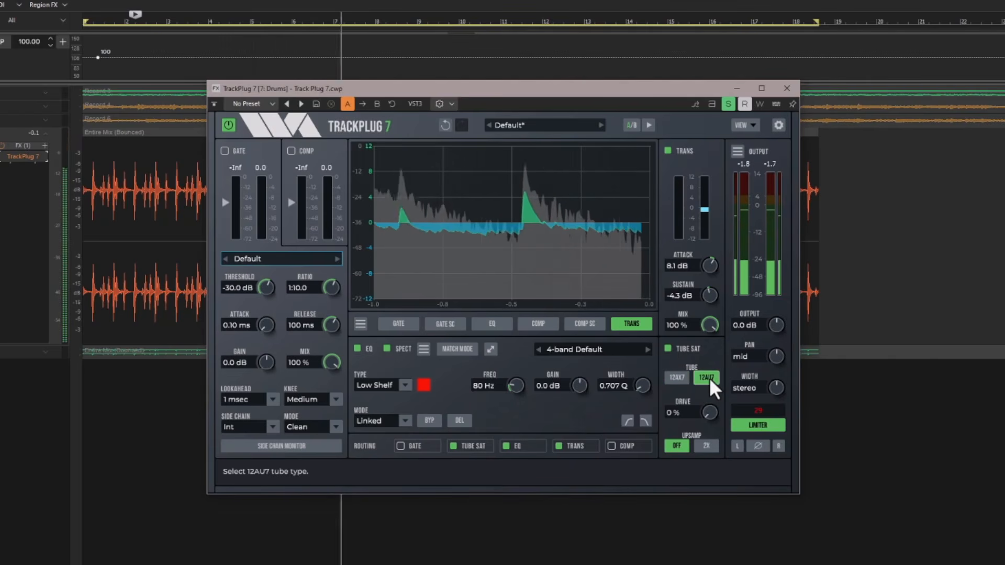
{"action": "left_click", "coordinate": [676, 378]}
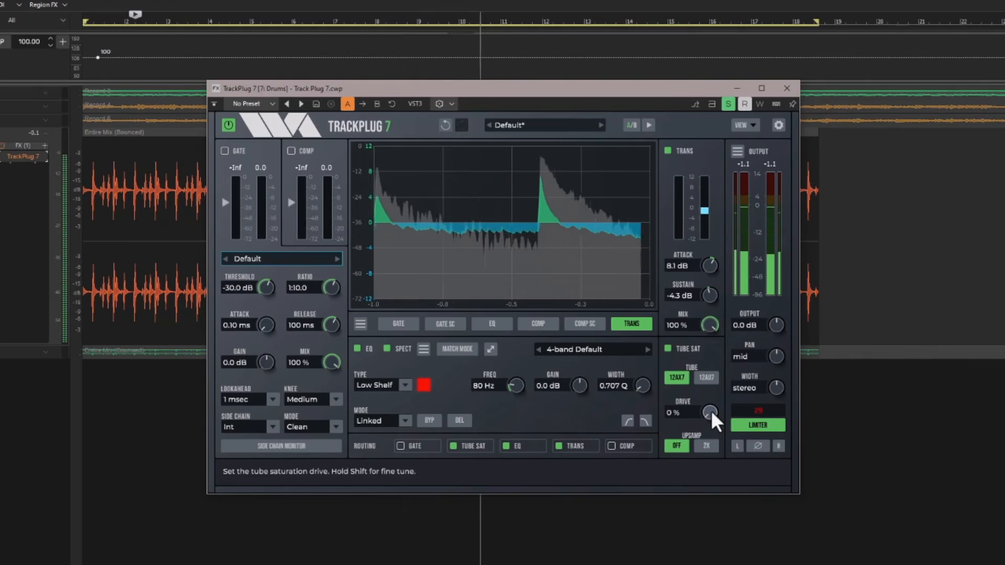
{"action": "left_click_drag", "start_coordinate": [710, 410], "coordinate": [706, 366]}
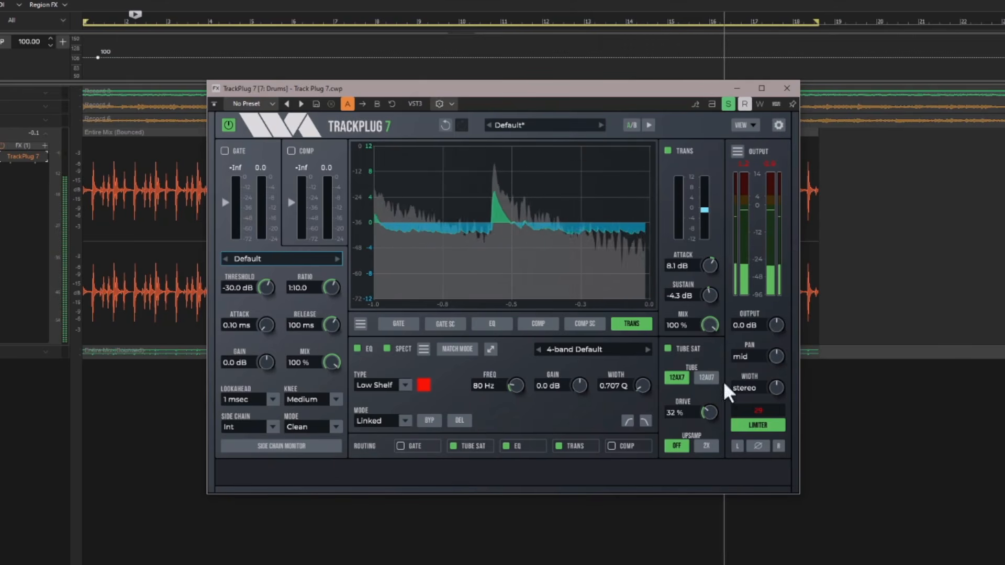
Reorder the processing chain to Gate, Comp, Tube Sat, Trans, EQ.
{"action": "left_click_drag", "start_coordinate": [585, 444], "coordinate": [522, 443]}
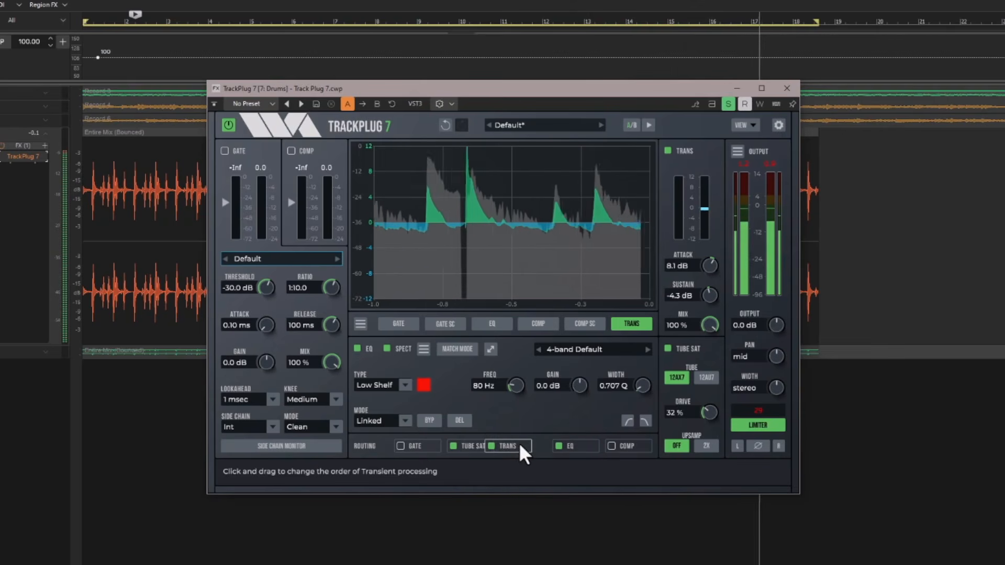
{"action": "left_click_drag", "start_coordinate": [617, 444], "coordinate": [457, 438]}
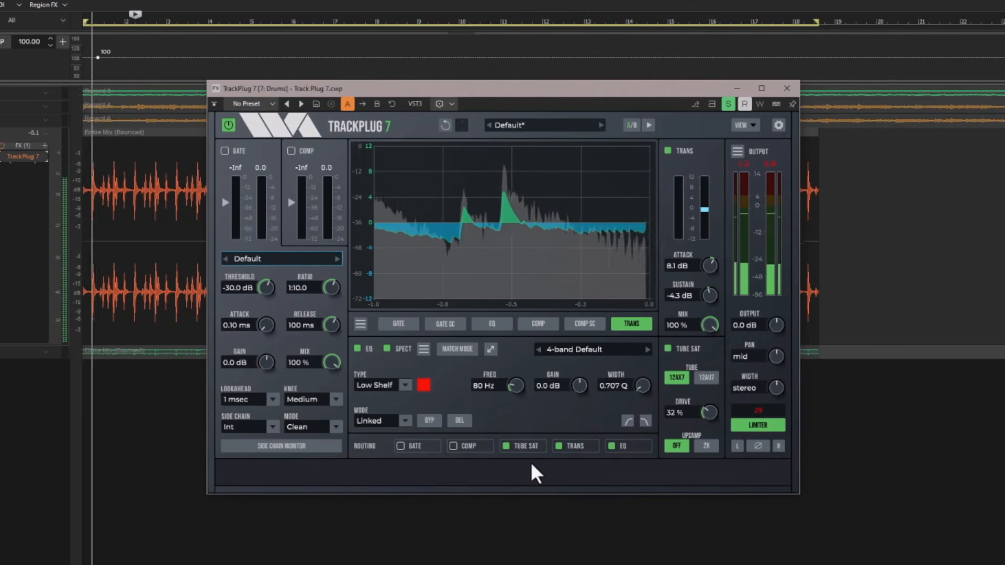
Switch the compressor on and off again in the routing chain, and disable tube saturation and the EQ.
{"action": "left_click", "coordinate": [456, 443]}
{"action": "left_click", "coordinate": [456, 443]}
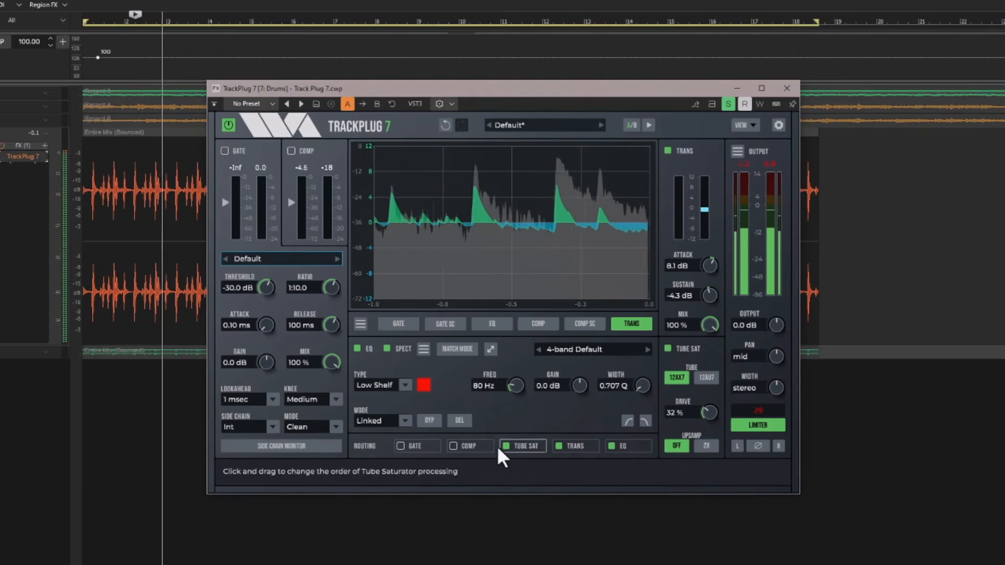
{"action": "left_click", "coordinate": [505, 445]}
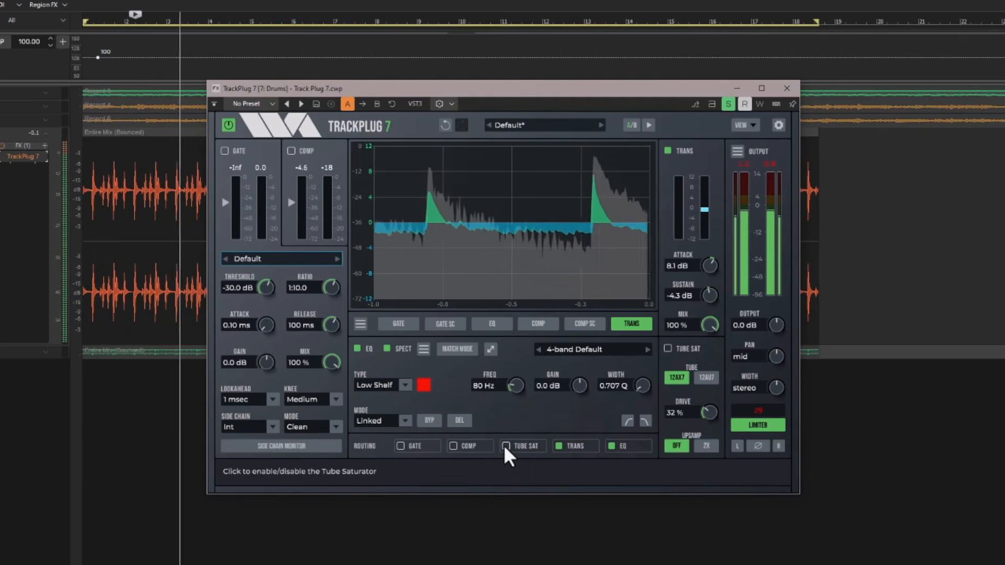
{"action": "left_click", "coordinate": [610, 445]}
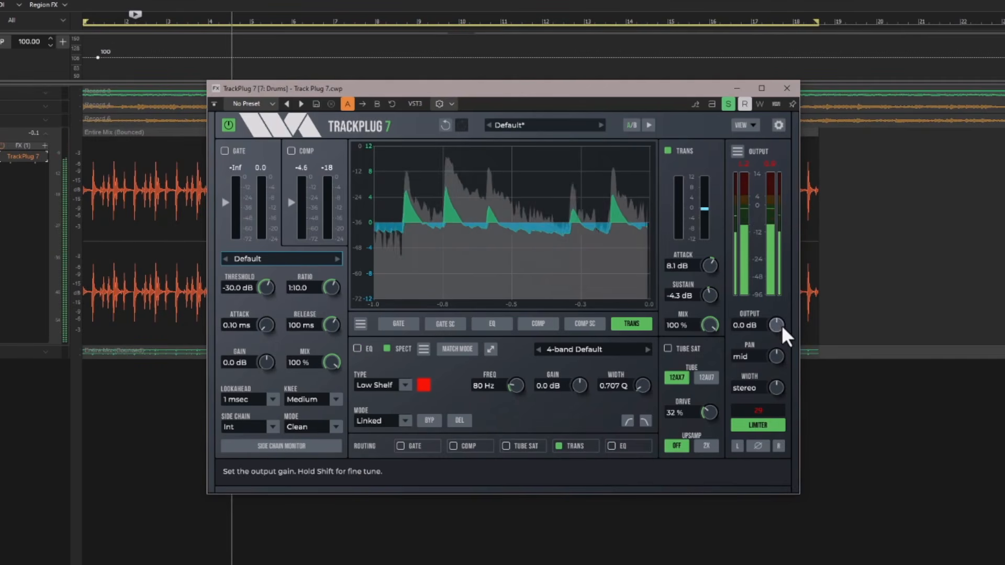
Set the output gain to -0.8 dB and the stereo width to 106%.
{"action": "mouse_move", "coordinate": [780, 324]}
{"action": "left_mouse_down"}
{"action": "mouse_move", "coordinate": [774, 296]}
{"action": "mouse_move", "coordinate": [777, 324]}
{"action": "left_mouse_up"}
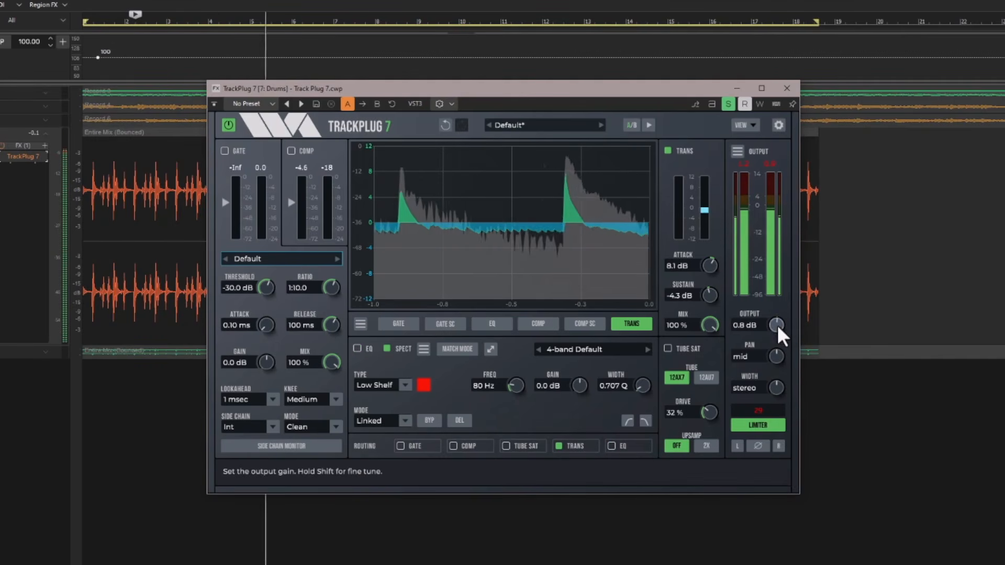
{"action": "left_click_drag", "start_coordinate": [775, 360], "coordinate": [776, 384]}
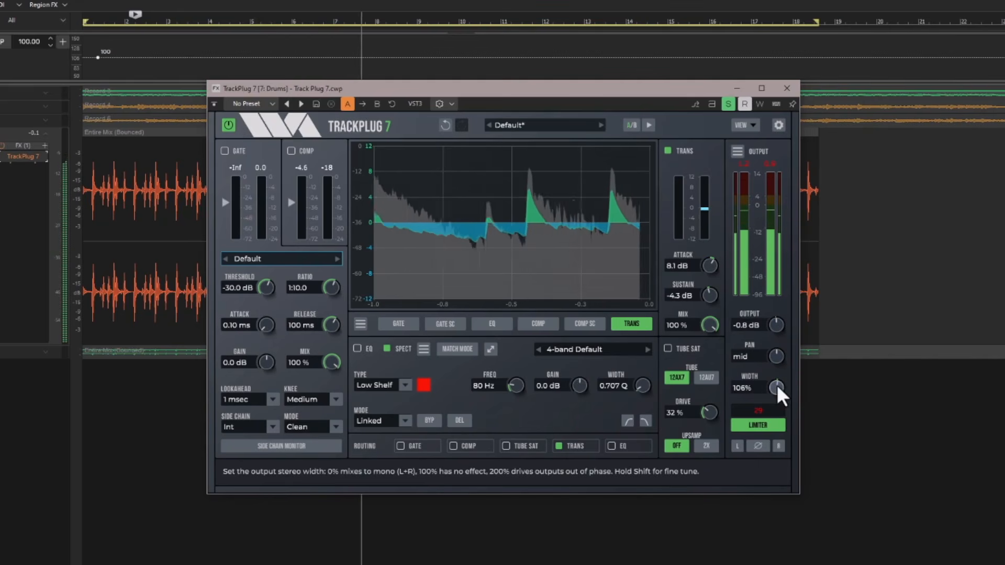
Switch the peak limiter off and back on, and invert and restore the polarity of both output channels.
{"action": "left_click", "coordinate": [759, 424]}
{"action": "left_click", "coordinate": [759, 424]}
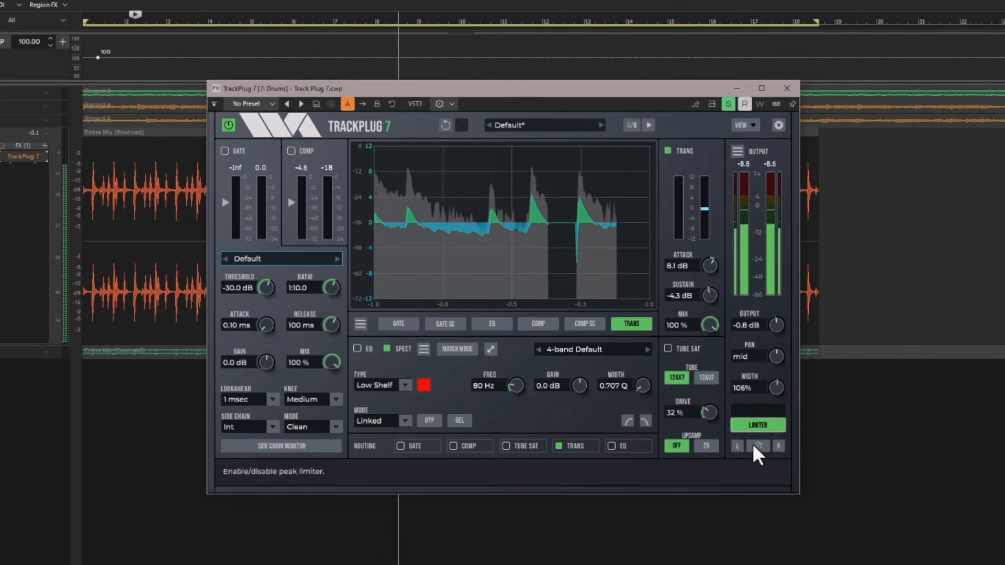
{"action": "left_click", "coordinate": [752, 444]}
{"action": "left_click", "coordinate": [752, 443]}
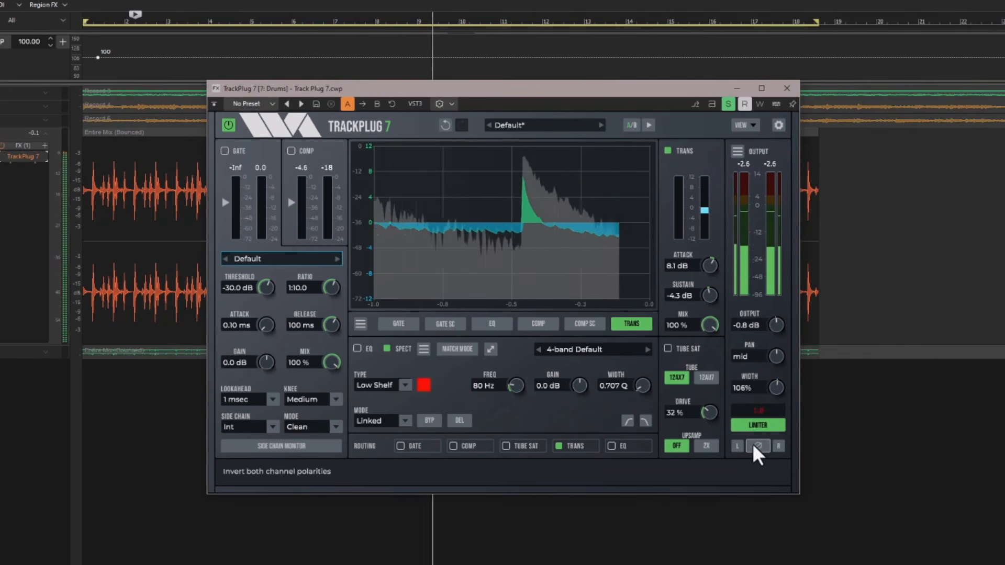
Change the output meter type to K-12.
{"action": "left_click", "coordinate": [736, 151]}
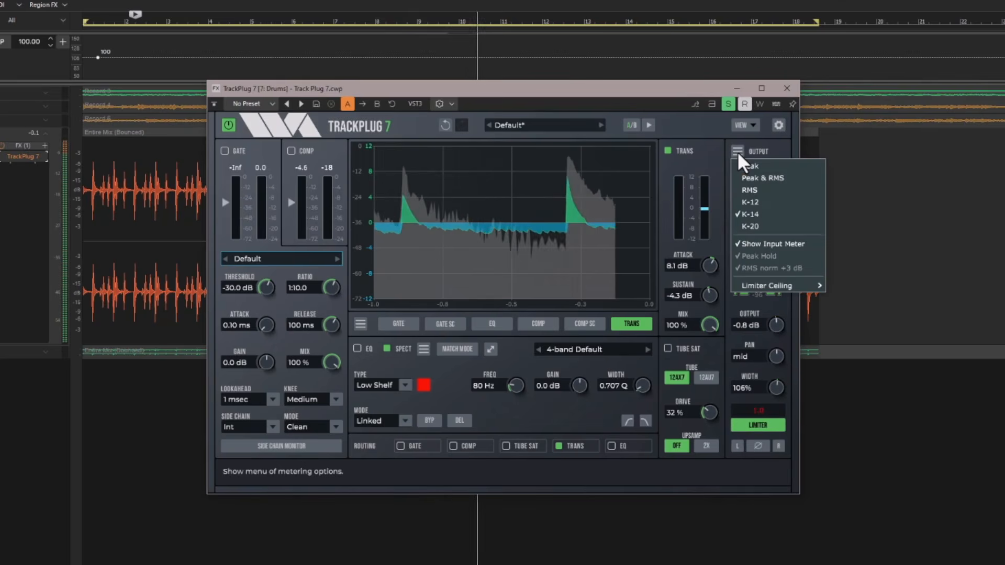
{"action": "left_click", "coordinate": [752, 202]}
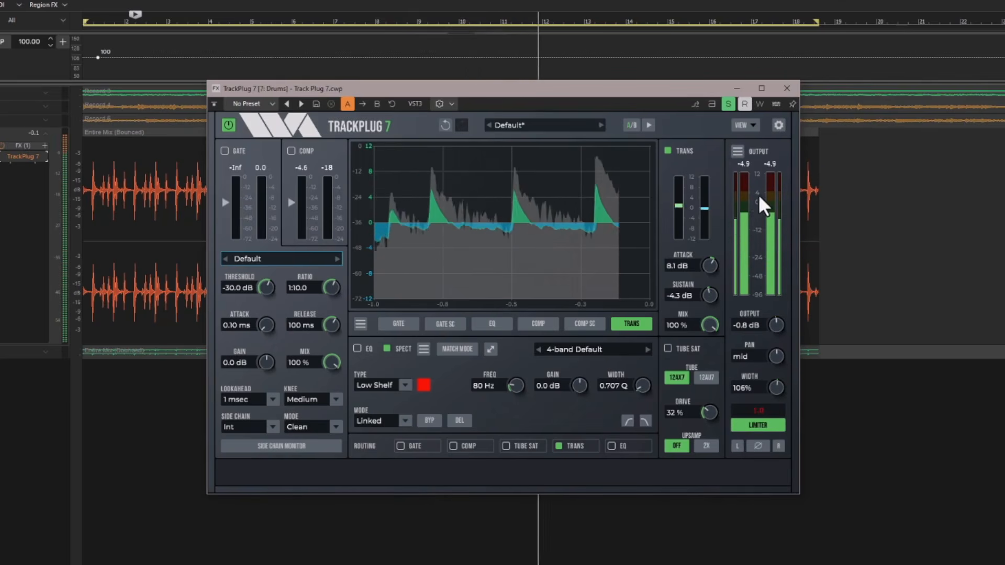